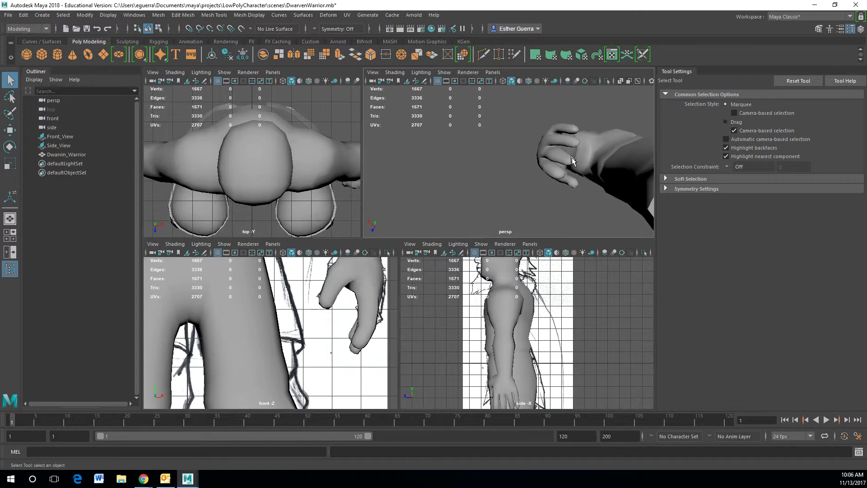
# Inspect the warrior's hands, then select the Dwarvin_Warrior mesh and frame it in the perspective view.
pyautogui.keyDown('alt'); pyautogui.moveTo(609, 151); pyautogui.dragTo(569, 113); pyautogui.keyUp('alt')
pyautogui.keyDown('alt'); pyautogui.moveTo(569, 114); pyautogui.dragTo(575, 171, button='middle'); pyautogui.keyUp('alt')
pyautogui.keyDown('alt'); pyautogui.moveTo(575, 170); pyautogui.dragTo(586, 154); pyautogui.keyUp('alt')
pyautogui.keyDown('alt'); pyautogui.moveTo(586, 154); pyautogui.dragTo(613, 217, button='middle'); pyautogui.keyUp('alt')
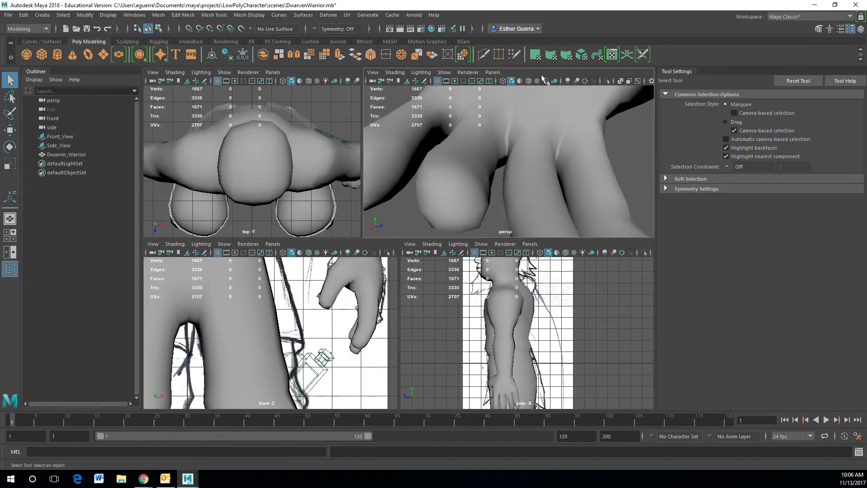
pyautogui.scroll(-8, 504, 125)
pyautogui.keyDown('alt'); pyautogui.moveTo(519, 126); pyautogui.dragTo(555, 181); pyautogui.keyUp('alt')
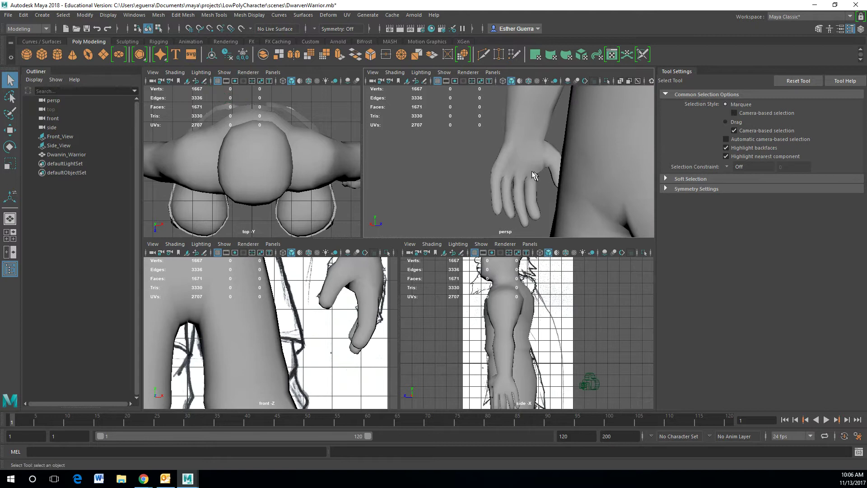
pyautogui.click(500, 153)
pyautogui.moveTo(510, 151)
pyautogui.mouseDown(button='right')
pyautogui.moveTo(475, 139)
pyautogui.moveTo(528, 138)
pyautogui.moveTo(479, 145)
pyautogui.moveTo(507, 151)
pyautogui.mouseUp(button='right')
pyautogui.keyDown('alt'); pyautogui.moveTo(506, 146); pyautogui.dragTo(761, 146); pyautogui.keyUp('alt')
pyautogui.press('f')
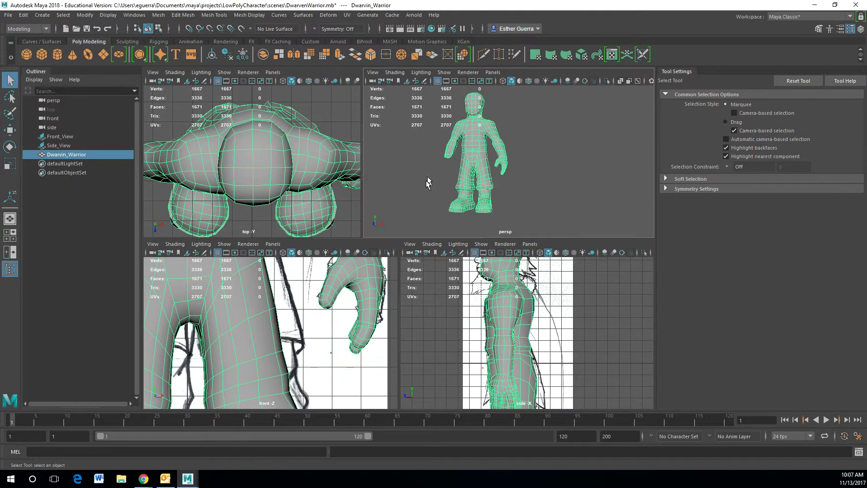
# Switch the Dwarvin_Warrior mesh to face selection mode.
pyautogui.press('[')
pyautogui.moveTo(489, 161); pyautogui.dragTo(490, 162, button='right')
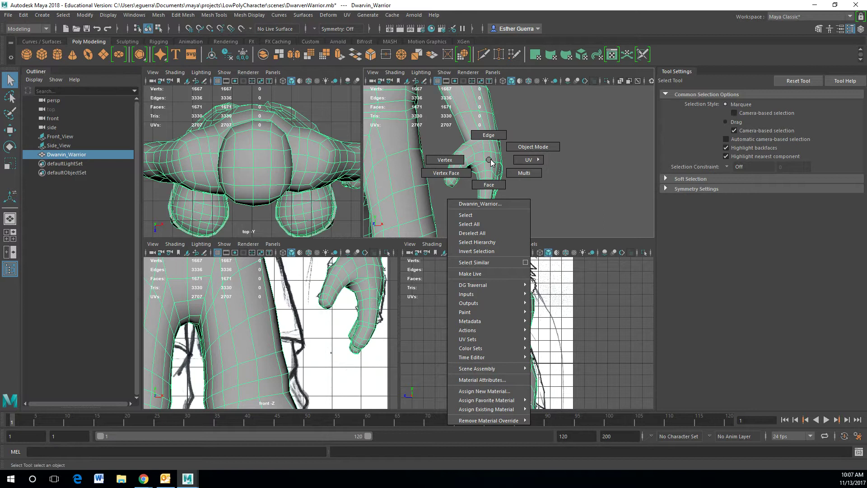
pyautogui.moveTo(491, 161); pyautogui.dragTo(491, 162, button='right')
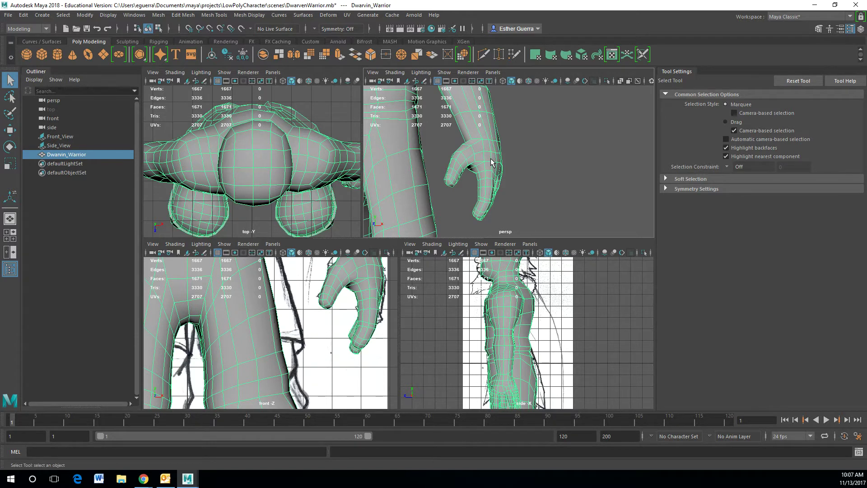
pyautogui.rightClick(492, 162)
pyautogui.scroll(-8, 281, 320)
pyautogui.scroll(6, 501, 169)
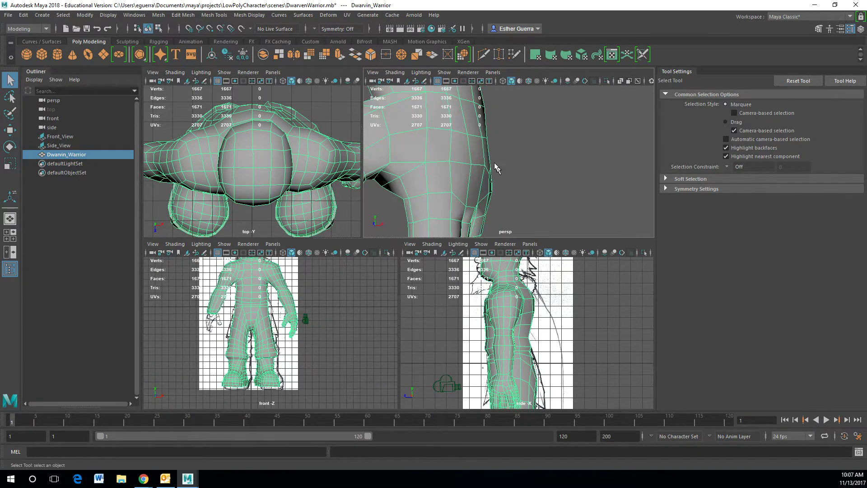
pyautogui.scroll(-3, 500, 169)
pyautogui.rightClick(475, 159)
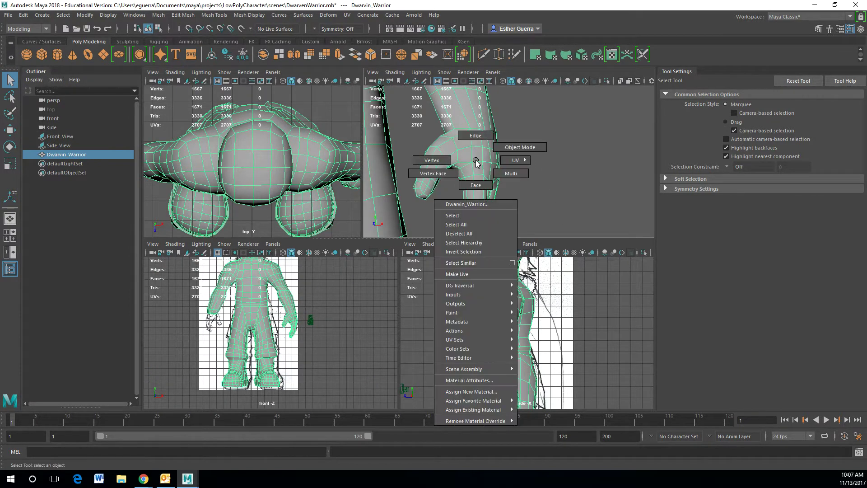
pyautogui.click(482, 185)
pyautogui.scroll(-3, 531, 216)
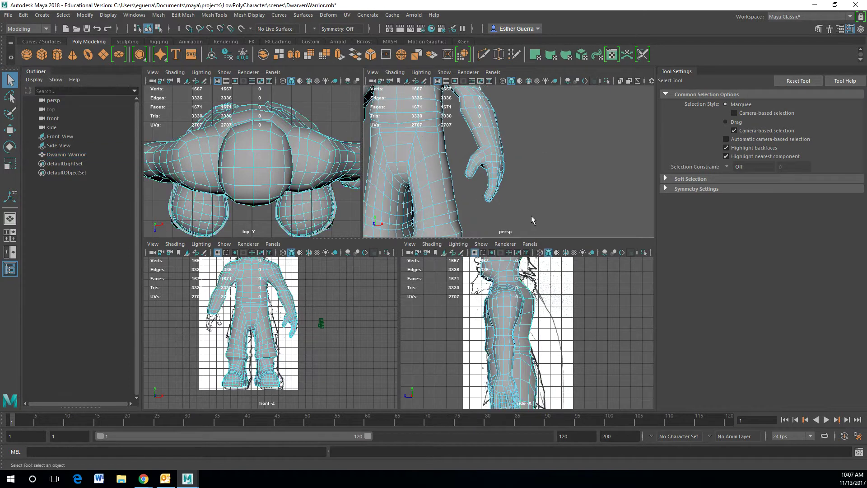
# Select all faces of the hand up to the wrist, removing stray forearm faces with the Paint Selection Tool.
pyautogui.moveTo(518, 209); pyautogui.dragTo(647, 139)
pyautogui.keyDown('alt'); pyautogui.moveTo(589, 123); pyautogui.dragTo(578, 174, button='middle'); pyautogui.keyUp('alt')
pyautogui.click(10, 113)
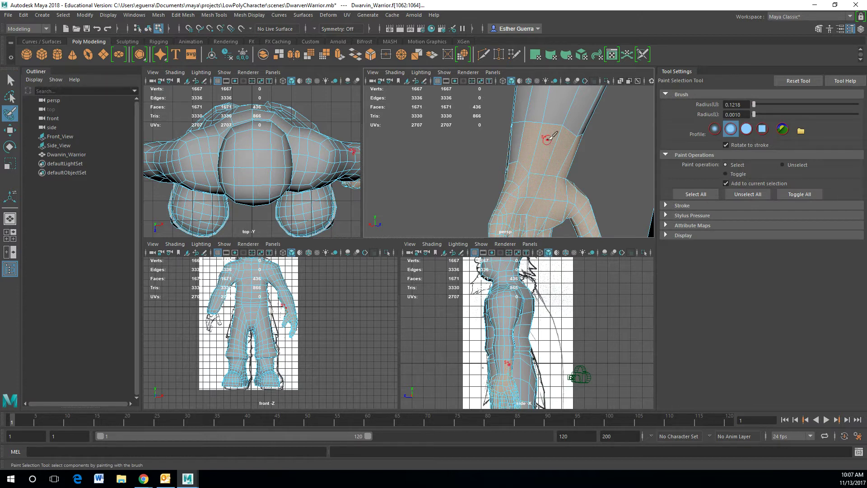
pyautogui.moveTo(548, 138); pyautogui.dragTo(556, 137)
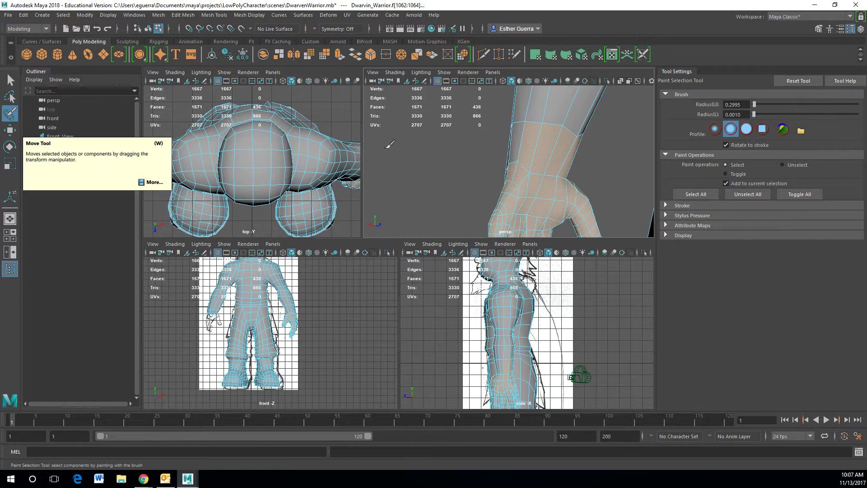
pyautogui.moveTo(524, 143)
pyautogui.keyDown('ctrl'); pyautogui.mouseDown()
pyautogui.moveTo(588, 151)
pyautogui.moveTo(459, 150)
pyautogui.moveTo(354, 173)
pyautogui.mouseUp(); pyautogui.keyUp('ctrl')
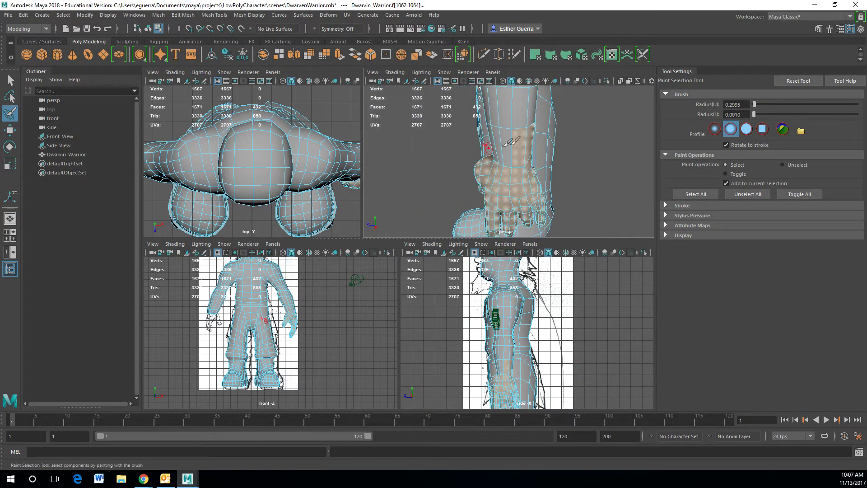
pyautogui.moveTo(533, 142)
pyautogui.keyDown('alt'); pyautogui.mouseDown()
pyautogui.moveTo(511, 138)
pyautogui.moveTo(550, 143)
pyautogui.moveTo(448, 119)
pyautogui.moveTo(463, 107)
pyautogui.moveTo(651, 137)
pyautogui.moveTo(709, 131)
pyautogui.moveTo(698, 133)
pyautogui.mouseUp(); pyautogui.keyUp('alt')
pyautogui.scroll(-5, 555, 182)
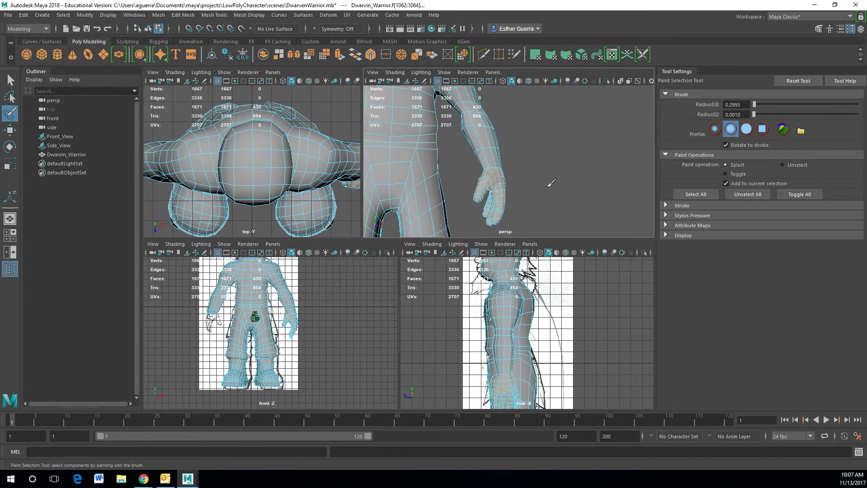
# Try detaching the selected hand faces from the arm, then undo the detachment.
pyautogui.press('w')
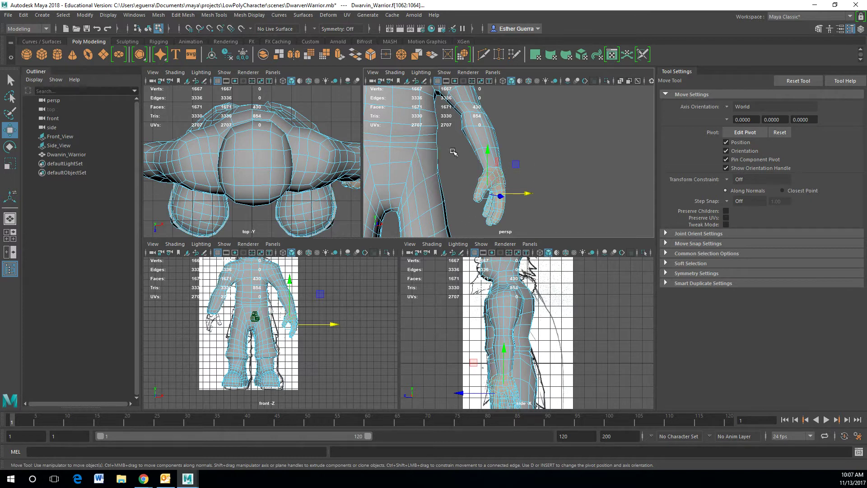
pyautogui.click(172, 14)
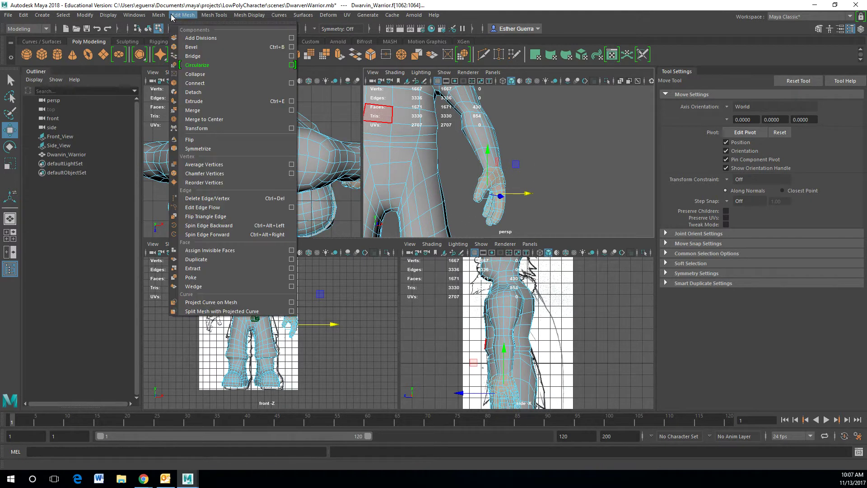
pyautogui.moveTo(154, 16)
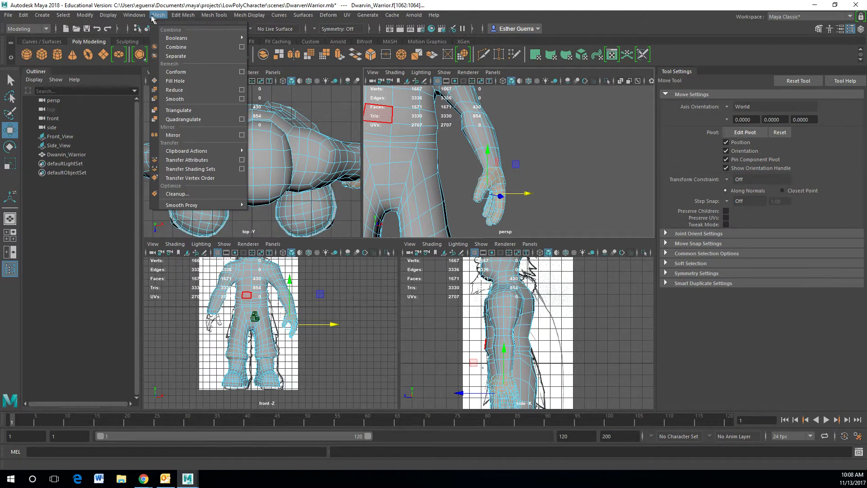
pyautogui.moveTo(185, 17)
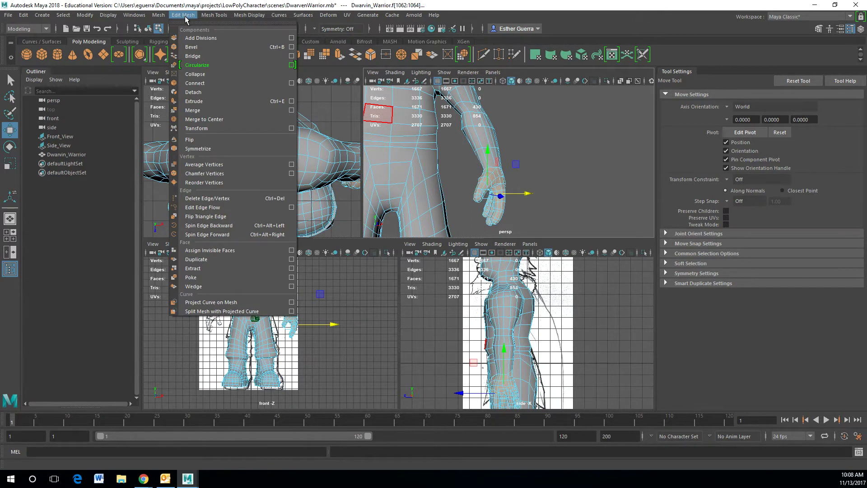
pyautogui.click(218, 93)
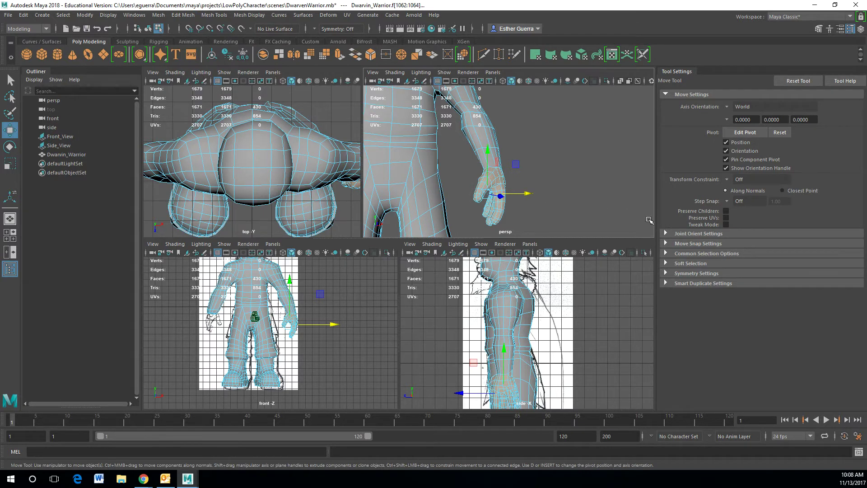
pyautogui.scroll(5, 517, 204)
pyautogui.scroll(-6, 519, 205)
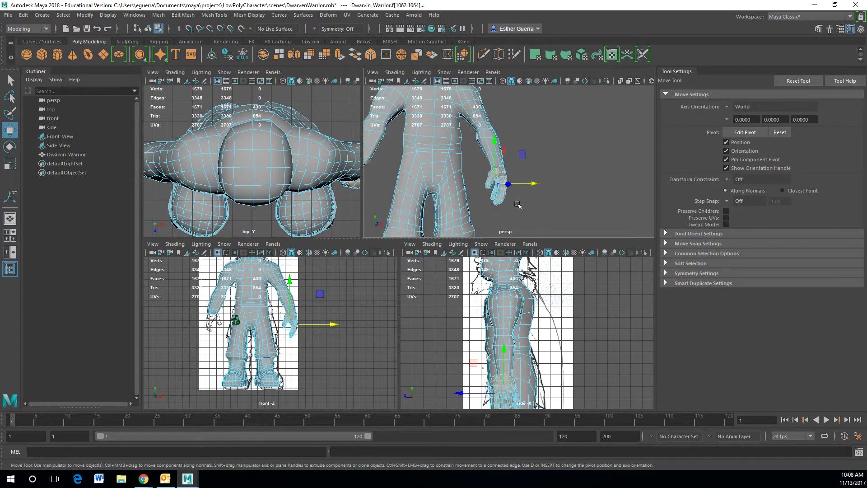
pyautogui.scroll(5, 517, 204)
pyautogui.hotkey('ctrl', 'z')
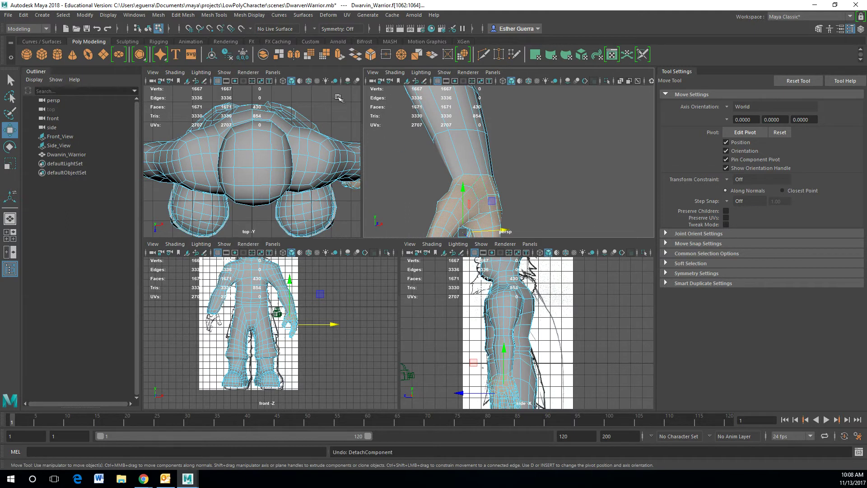
# Try to separate the selected hand faces from the body with Separate, then undo it.
pyautogui.click(190, 16)
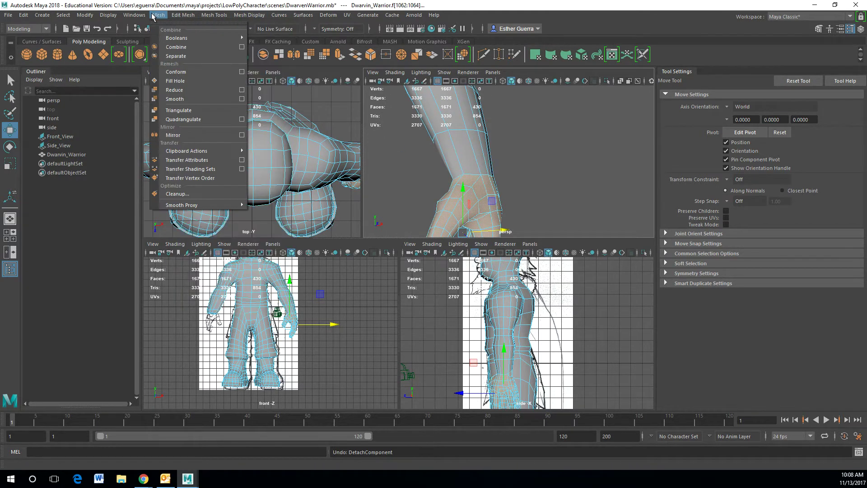
pyautogui.click(183, 56)
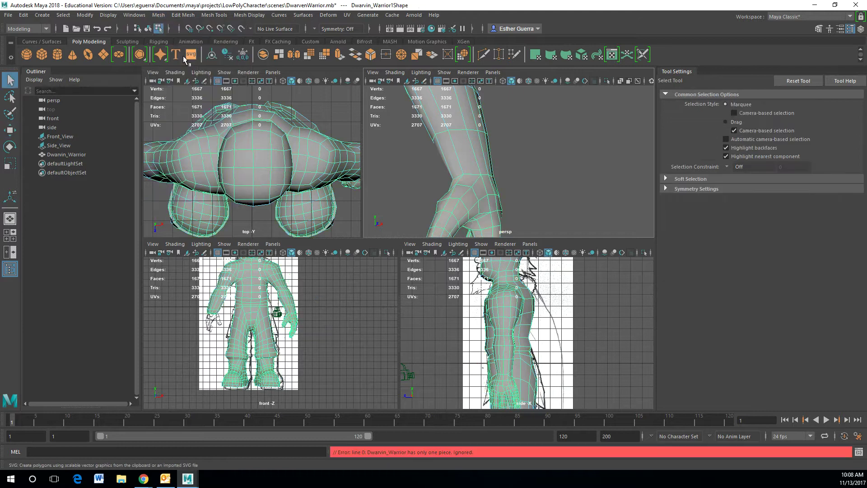
pyautogui.hotkey('ctrl', 'z')
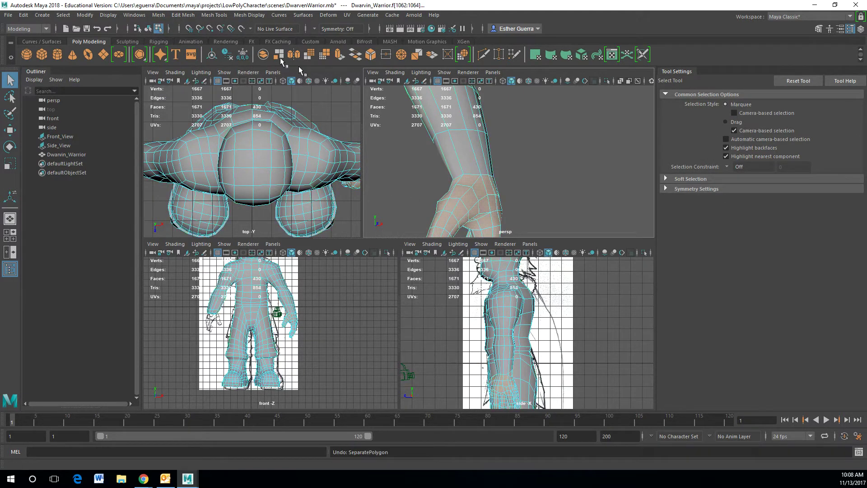
# Detach the selected hand faces at the wrist and move them outward along X, away from the arm.
pyautogui.click(194, 16)
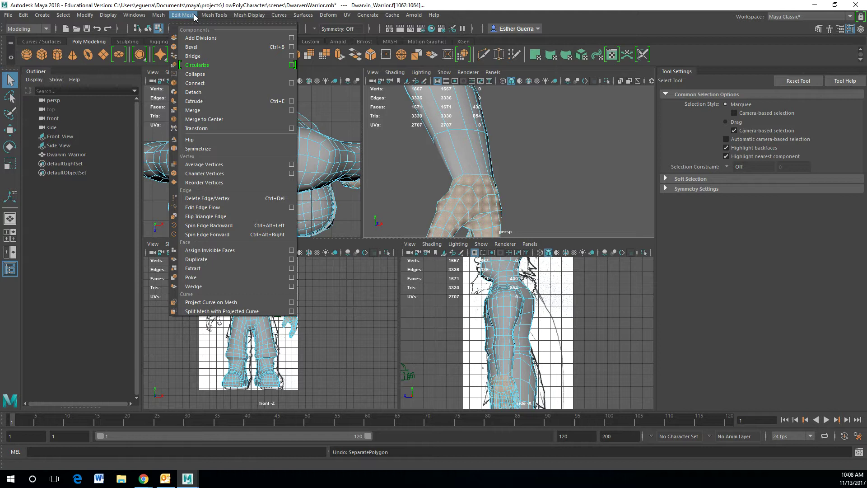
pyautogui.click(205, 92)
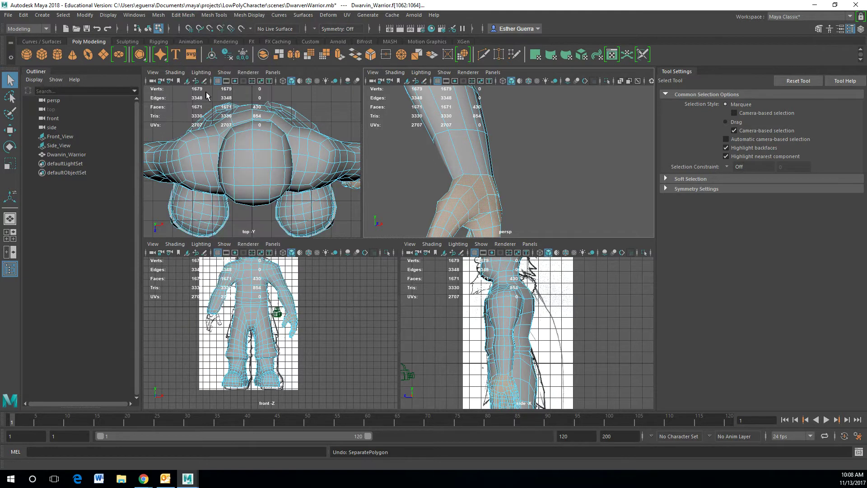
pyautogui.scroll(-6, 498, 218)
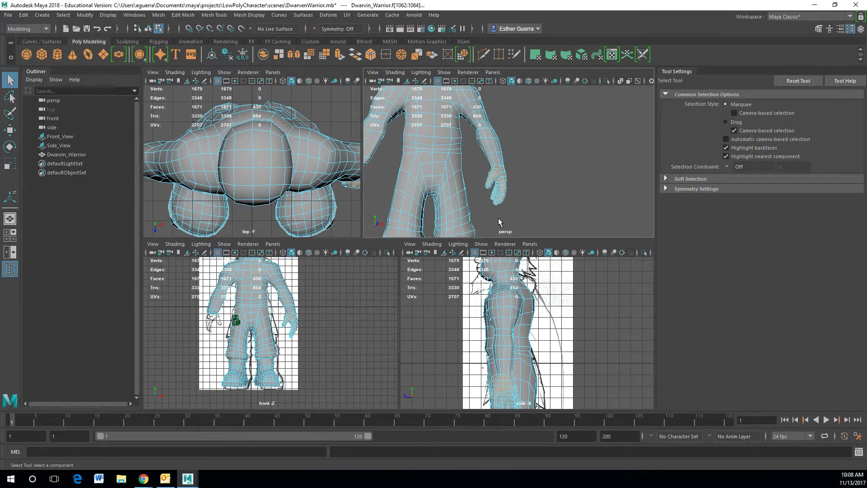
pyautogui.press('w')
pyautogui.moveTo(520, 184); pyautogui.dragTo(546, 183)
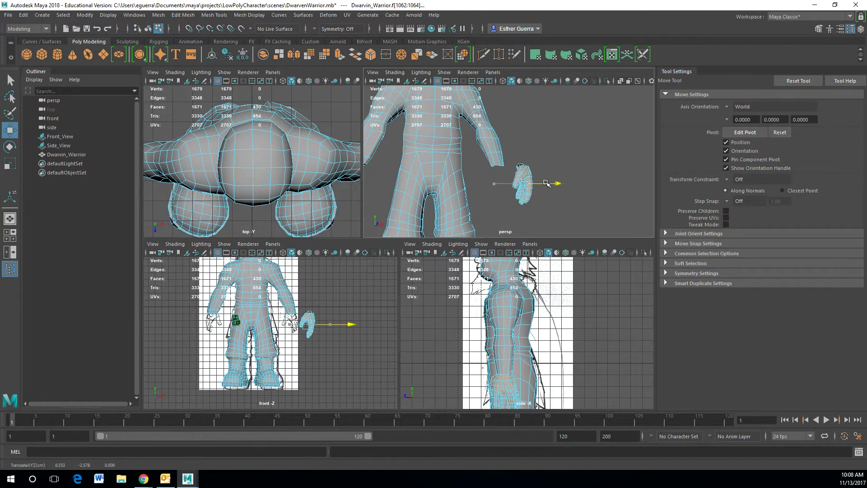
# Separate the detached hand from the warrior's body so that they are individual mesh objects.
pyautogui.click(61, 155)
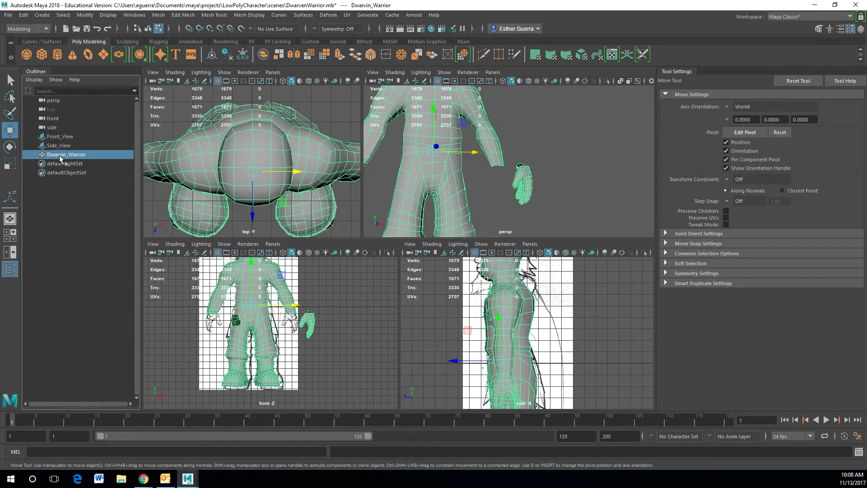
pyautogui.hotkey('ctrl', 'z')
pyautogui.click(191, 16)
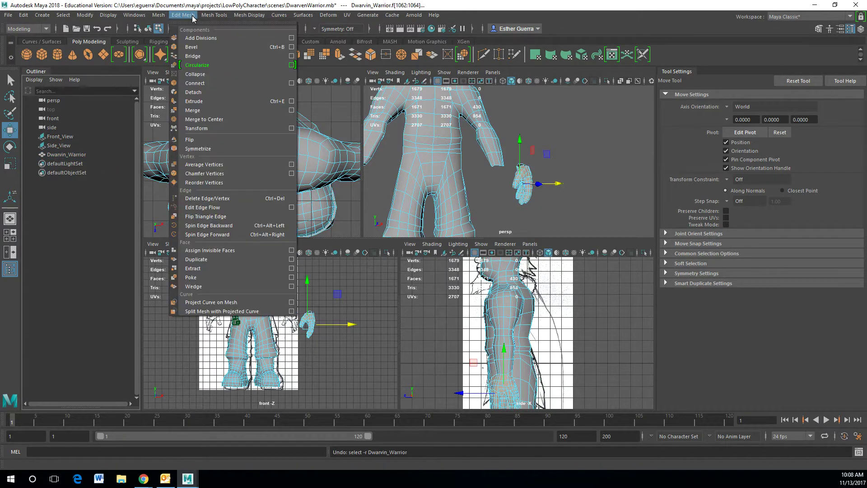
pyautogui.moveTo(215, 14)
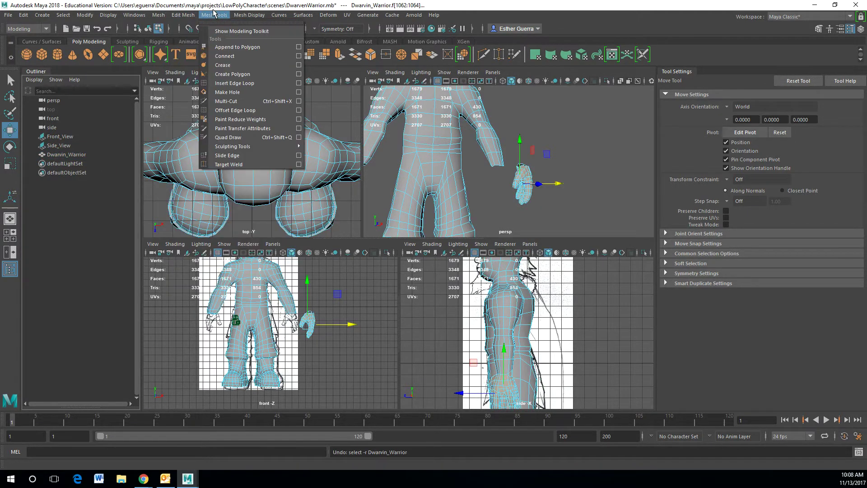
pyautogui.moveTo(188, 17)
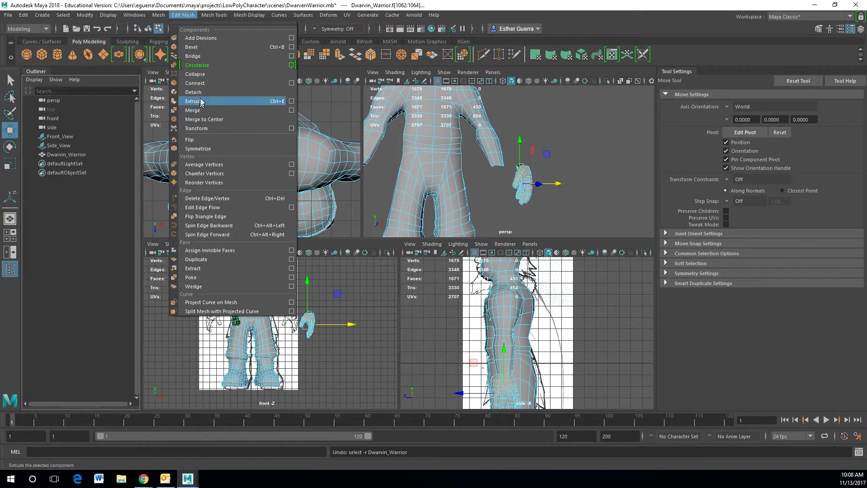
pyautogui.moveTo(161, 16)
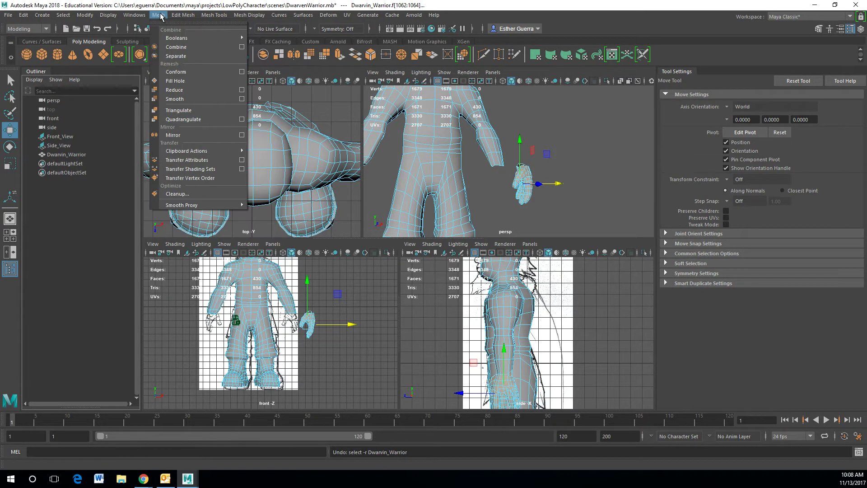
pyautogui.click(171, 58)
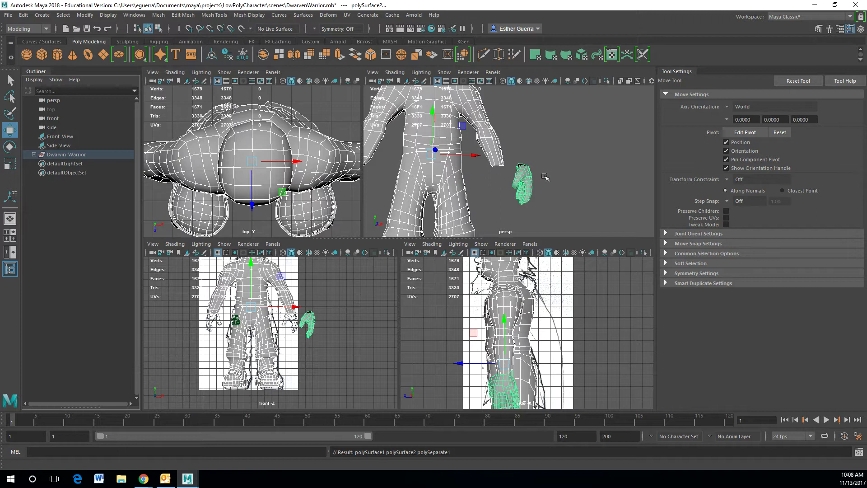
# Create one mirrored copy of the detached hand with Duplicate Special, using translate X 1 and scale X -1.
pyautogui.scroll(5, 545, 177)
pyautogui.keyDown('alt'); pyautogui.moveTo(546, 177); pyautogui.dragTo(568, 120, button='middle'); pyautogui.keyUp('alt')
pyautogui.keyDown('alt'); pyautogui.moveTo(568, 120); pyautogui.dragTo(585, 113); pyautogui.keyUp('alt')
pyautogui.click(582, 120)
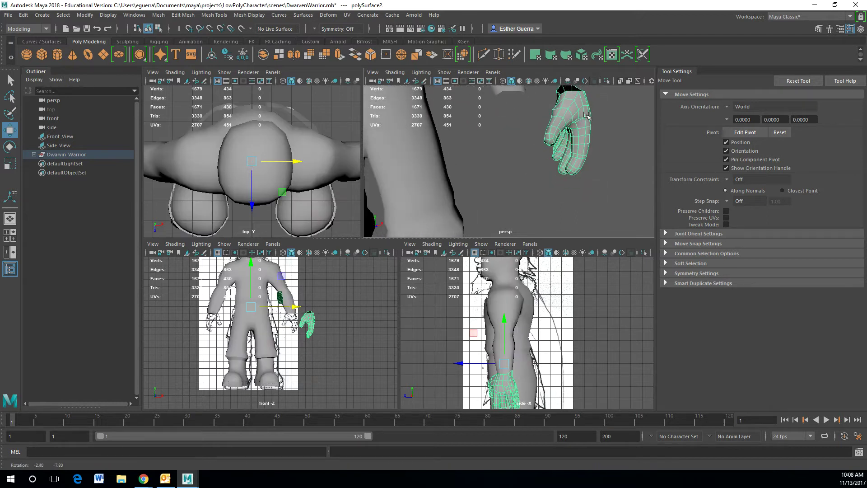
pyautogui.click(23, 15)
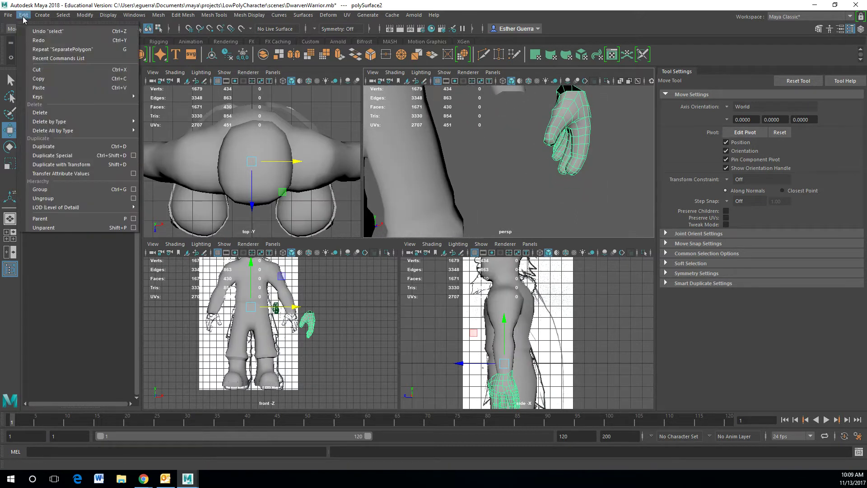
pyautogui.click(133, 155)
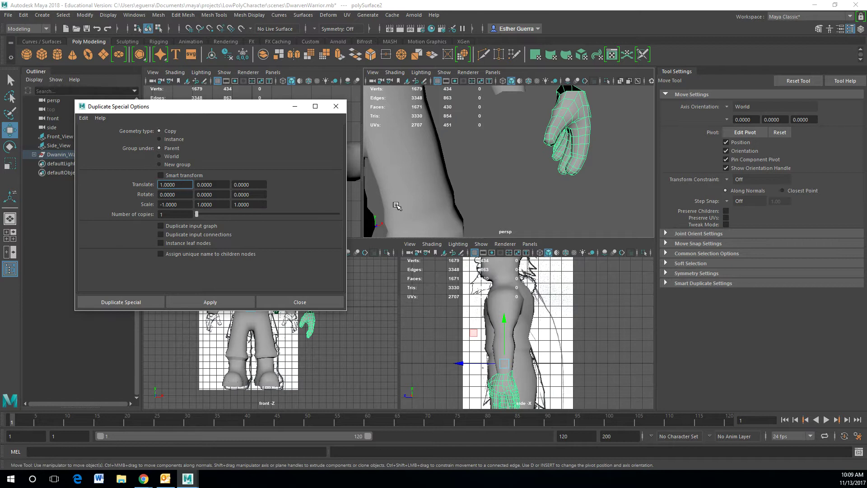
pyautogui.click(133, 305)
pyautogui.scroll(-5, 492, 168)
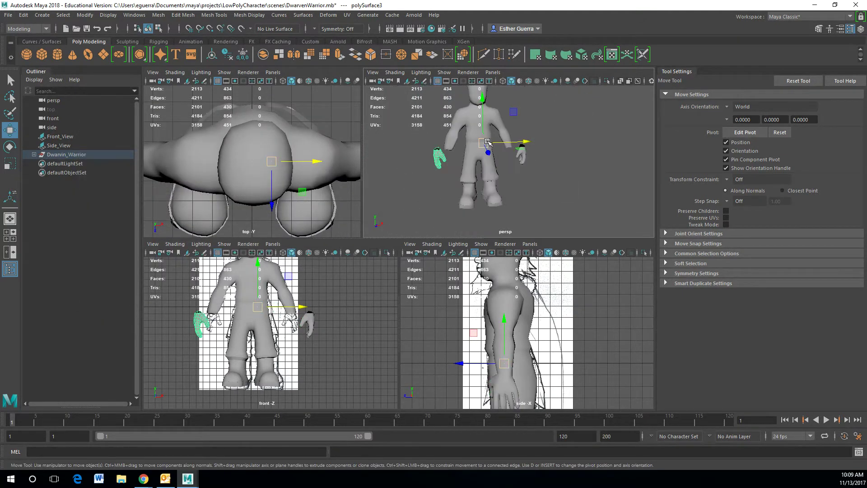
pyautogui.scroll(3, 493, 169)
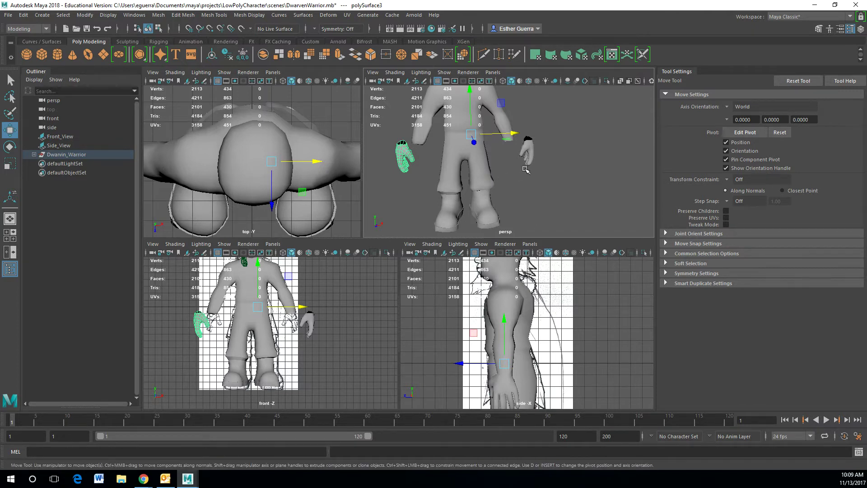
# Center the original hand's pivot and move the hand back along X and Y to meet its wrist.
pyautogui.scroll(3, 525, 169)
pyautogui.click(547, 138)
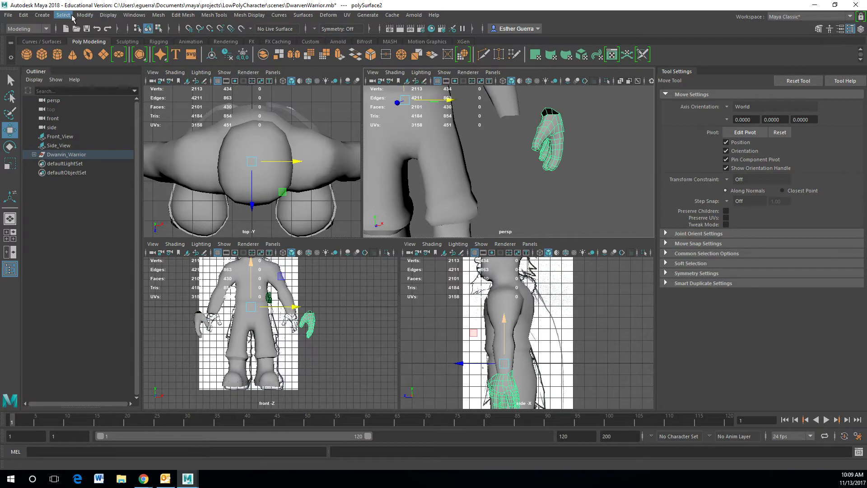
pyautogui.click(63, 15)
pyautogui.moveTo(80, 14)
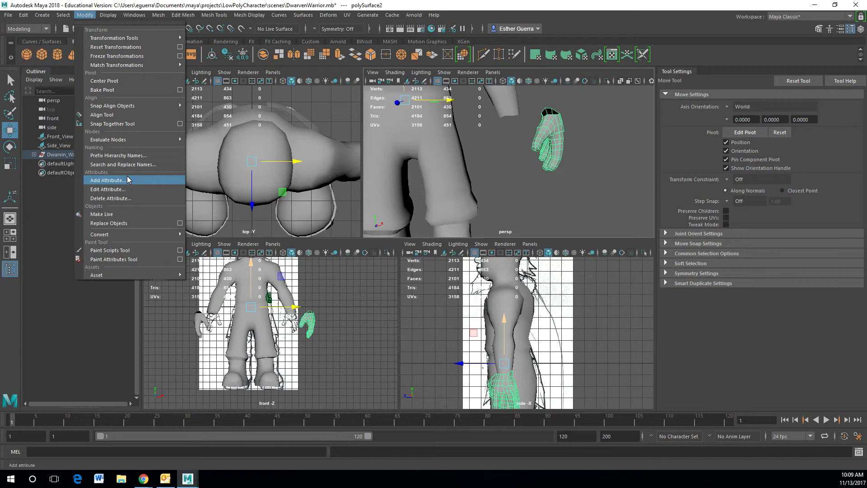
pyautogui.click(115, 81)
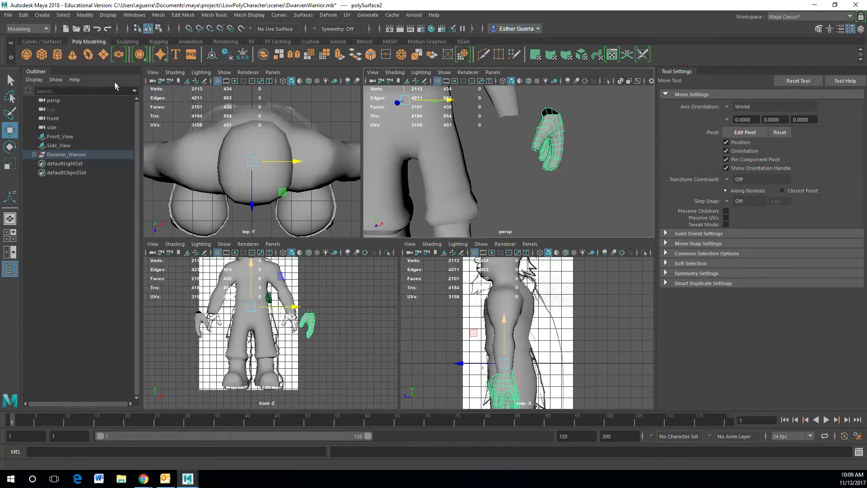
pyautogui.moveTo(585, 139); pyautogui.dragTo(547, 147)
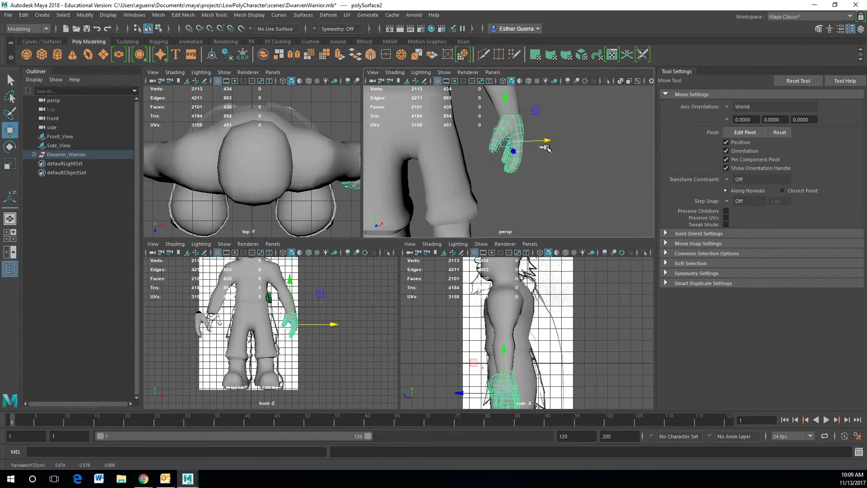
pyautogui.moveTo(505, 102); pyautogui.dragTo(507, 107)
# Center the mirrored hand's pivot, move the hand inward along X under the opposite arm, and lower it clear of the wrist.
pyautogui.keyDown('alt'); pyautogui.moveTo(487, 147); pyautogui.dragTo(570, 158, button='middle'); pyautogui.keyUp('alt')
pyautogui.click(439, 154)
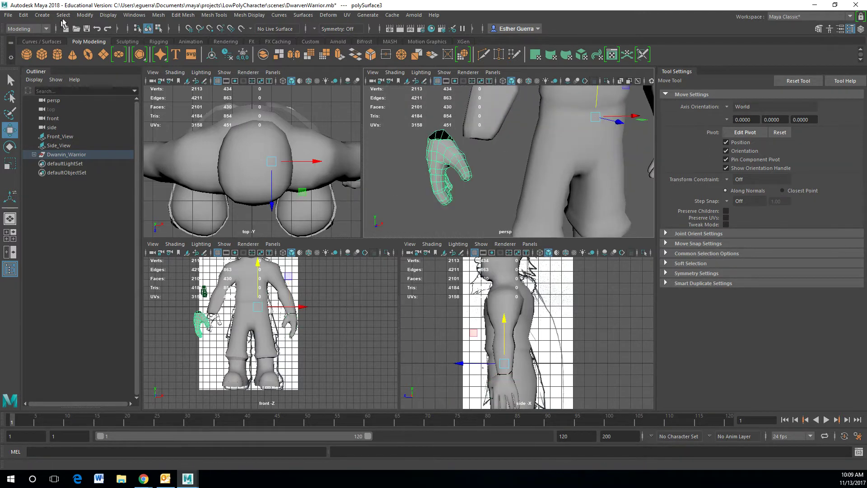
pyautogui.click(85, 15)
pyautogui.click(104, 82)
pyautogui.moveTo(495, 167); pyautogui.dragTo(527, 169)
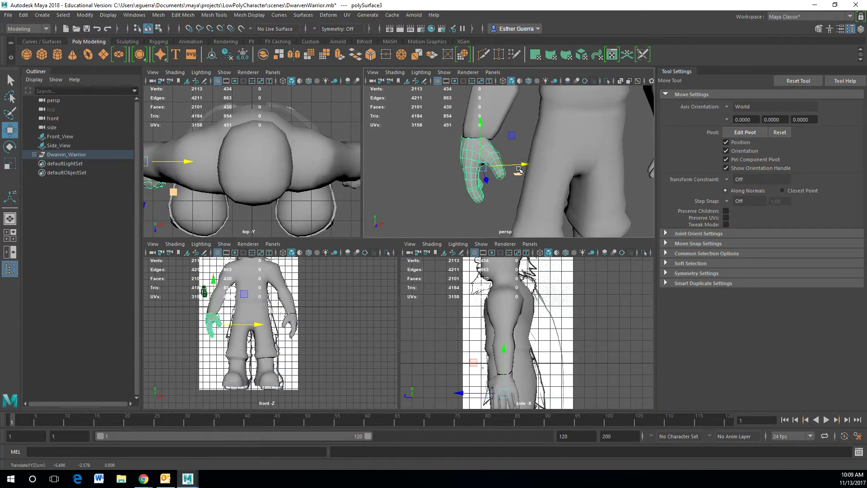
pyautogui.moveTo(482, 124); pyautogui.dragTo(481, 150)
# Select the faces closing the wrist end of the arm above the mirrored hand and delete them.
pyautogui.moveTo(483, 117); pyautogui.dragTo(483, 130, button='right')
pyautogui.keyDown('alt'); pyautogui.moveTo(484, 130); pyautogui.dragTo(480, 91); pyautogui.keyUp('alt')
pyautogui.scroll(5, 480, 93)
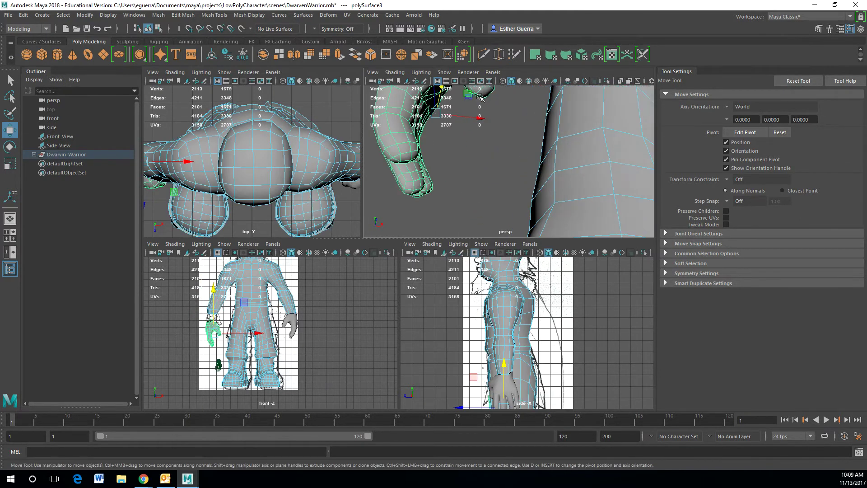
pyautogui.keyDown('alt'); pyautogui.moveTo(481, 93); pyautogui.dragTo(507, 199, button='middle'); pyautogui.keyUp('alt')
pyautogui.keyDown('alt'); pyautogui.moveTo(507, 199); pyautogui.dragTo(532, 193); pyautogui.keyUp('alt')
pyautogui.moveTo(492, 167); pyautogui.dragTo(489, 184, button='right')
pyautogui.click(11, 113)
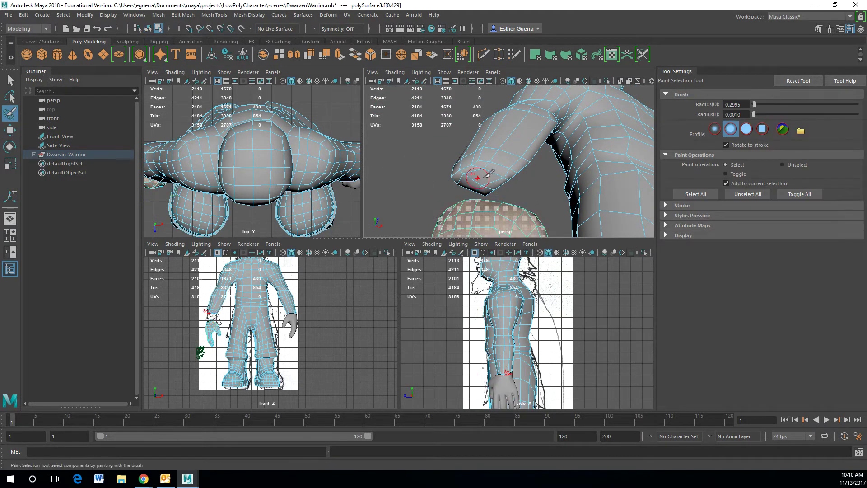
pyautogui.scroll(3, 469, 179)
pyautogui.keyDown('alt'); pyautogui.moveTo(470, 175); pyautogui.dragTo(486, 175); pyautogui.keyUp('alt')
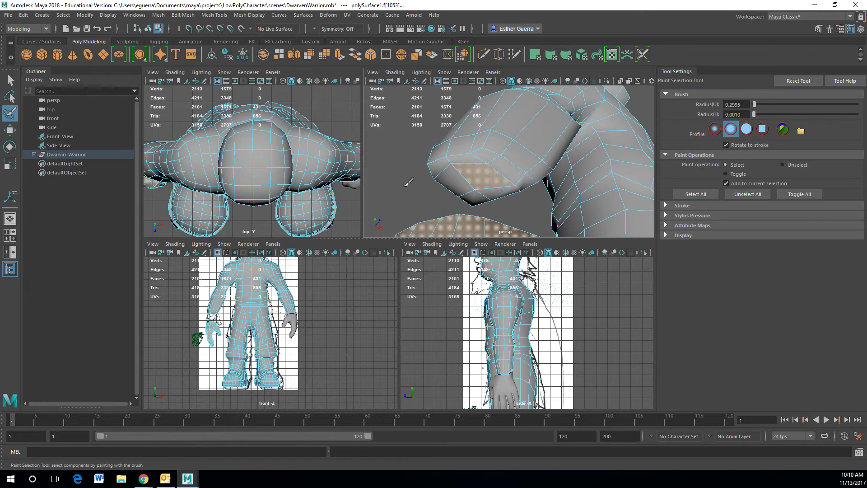
pyautogui.press('q')
pyautogui.click(457, 181)
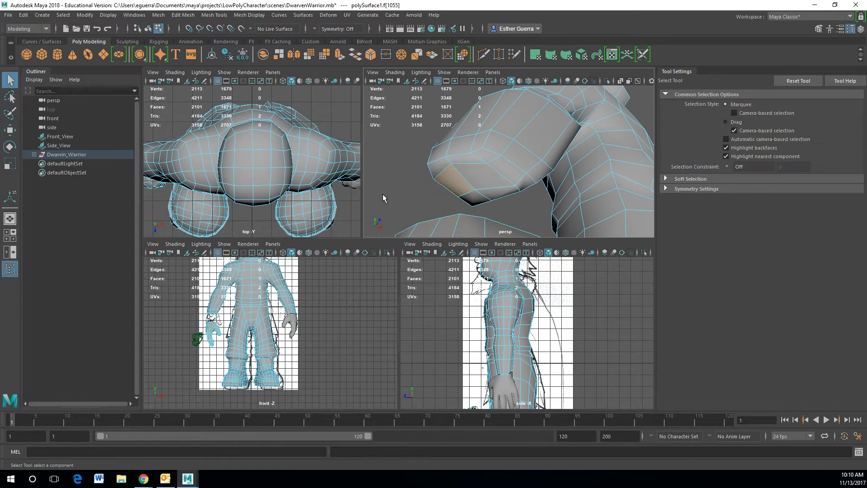
pyautogui.click(10, 113)
pyautogui.moveTo(501, 171)
pyautogui.mouseDown()
pyautogui.moveTo(479, 168)
pyautogui.moveTo(508, 184)
pyautogui.moveTo(521, 179)
pyautogui.moveTo(494, 166)
pyautogui.moveTo(397, 170)
pyautogui.moveTo(436, 212)
pyautogui.moveTo(604, 188)
pyautogui.moveTo(598, 203)
pyautogui.mouseUp()
pyautogui.press('r')
pyautogui.moveTo(542, 189)
pyautogui.mouseDown()
pyautogui.moveTo(553, 218)
pyautogui.moveTo(420, 184)
pyautogui.moveTo(462, 187)
pyautogui.moveTo(480, 164)
pyautogui.moveTo(448, 195)
pyautogui.mouseUp()
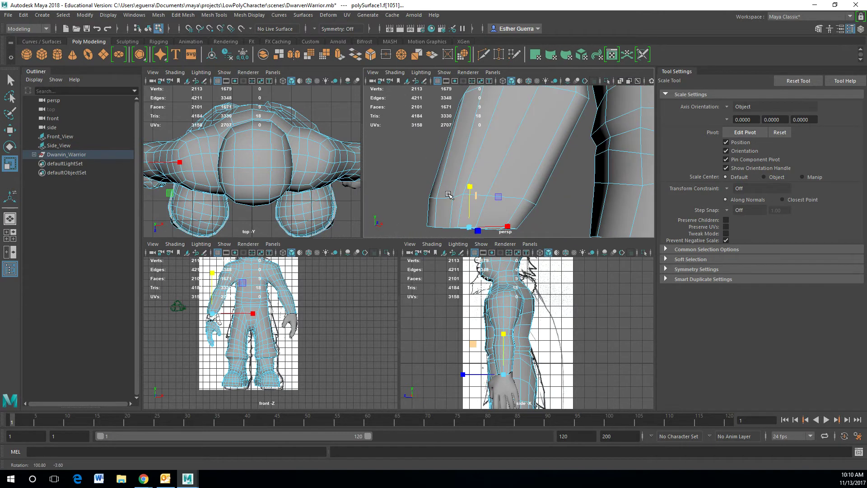
pyautogui.press('Delete')
pyautogui.keyDown('alt'); pyautogui.moveTo(517, 187); pyautogui.dragTo(467, 179); pyautogui.keyUp('alt')
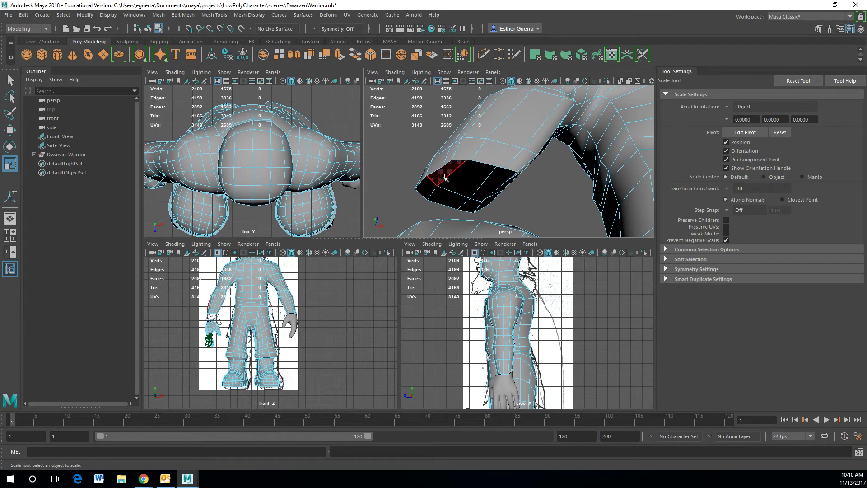
# Return to Object Mode and move the mirrored hand along X to line up with the open wrist.
pyautogui.rightClick(505, 150)
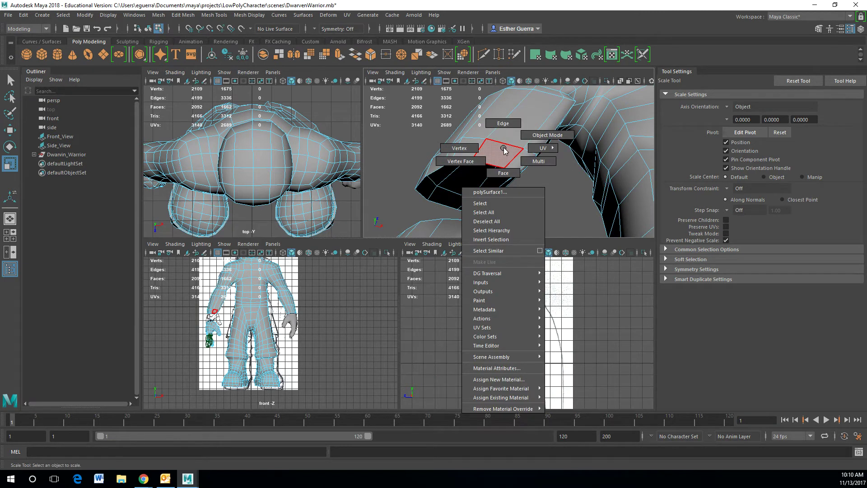
pyautogui.moveTo(504, 151); pyautogui.dragTo(548, 135, button='right')
pyautogui.scroll(-5, 503, 179)
pyautogui.keyDown('alt'); pyautogui.moveTo(504, 180); pyautogui.dragTo(492, 193); pyautogui.keyUp('alt')
pyautogui.click(491, 225)
pyautogui.press('w')
pyautogui.keyDown('alt'); pyautogui.moveTo(492, 193); pyautogui.dragTo(478, 182); pyautogui.keyUp('alt')
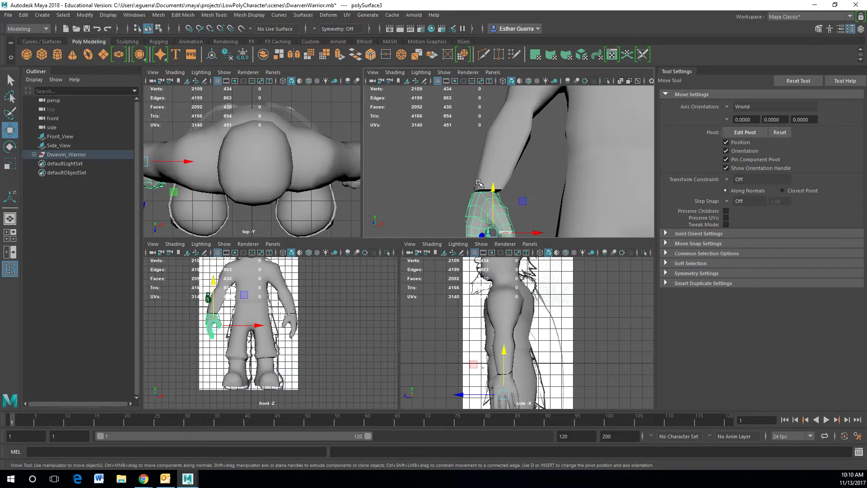
pyautogui.moveTo(518, 225); pyautogui.dragTo(521, 224)
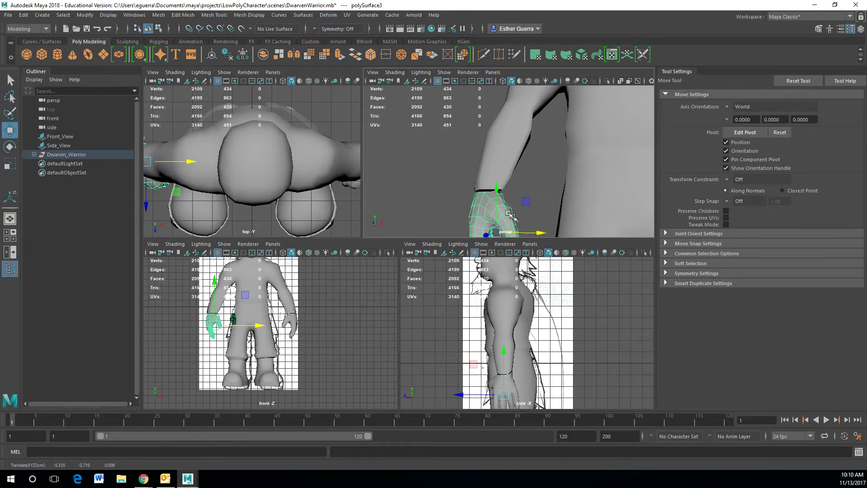
pyautogui.moveTo(497, 193)
pyautogui.keyDown('alt'); pyautogui.mouseDown()
pyautogui.moveTo(450, 187)
pyautogui.moveTo(570, 187)
pyautogui.moveTo(526, 198)
pyautogui.moveTo(499, 192)
pyautogui.mouseUp(); pyautogui.keyUp('alt')
# Delete the construction history of the original hand.
pyautogui.keyDown('alt'); pyautogui.moveTo(550, 178); pyautogui.dragTo(590, 188); pyautogui.keyUp('alt')
pyautogui.click(604, 163)
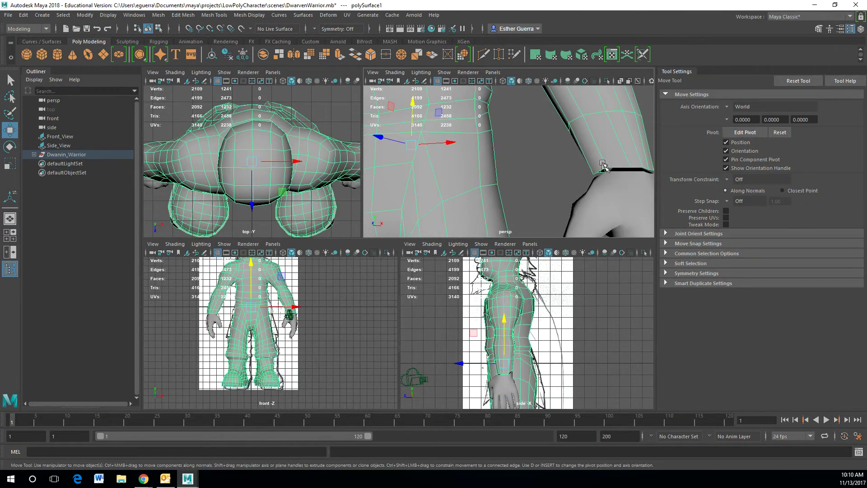
pyautogui.click(615, 194)
pyautogui.click(23, 15)
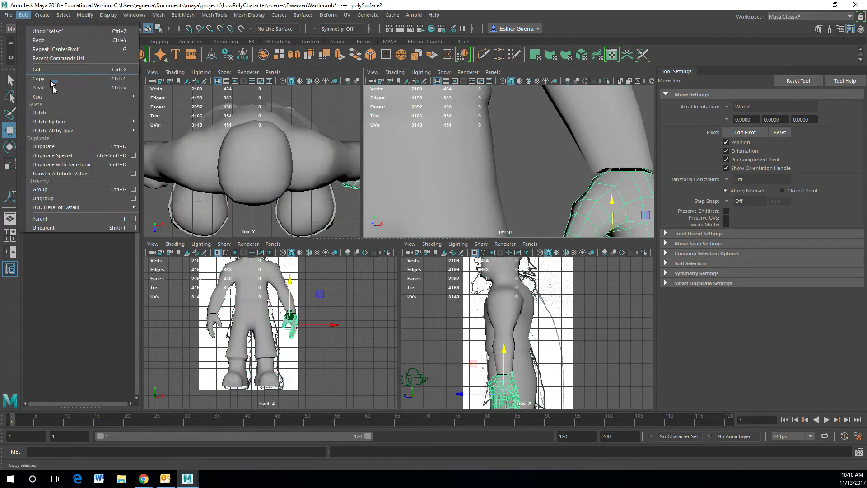
pyautogui.moveTo(74, 126)
pyautogui.click(159, 129)
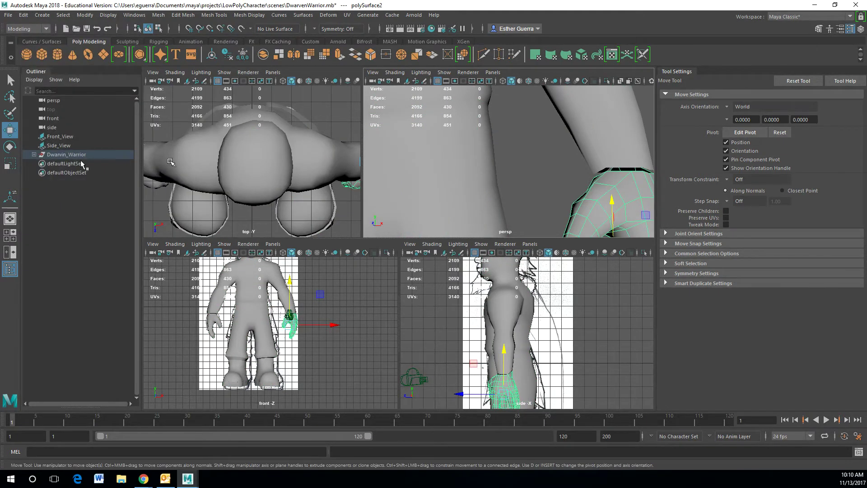
# Combine the warrior's body and the original hand into one mesh.
pyautogui.scroll(-5, 567, 170)
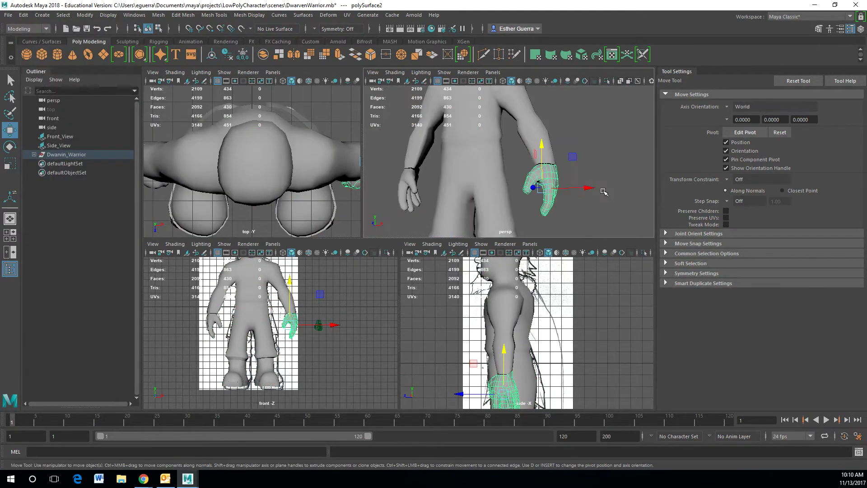
pyautogui.click(532, 125)
pyautogui.click(553, 179)
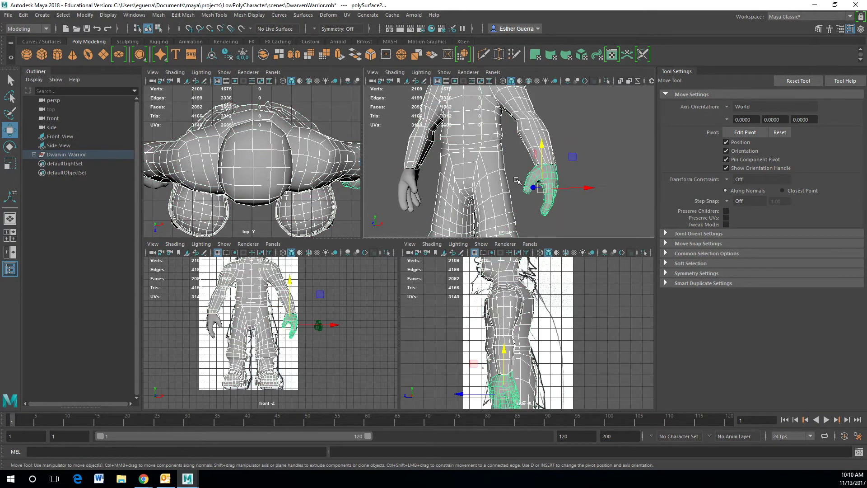
pyautogui.click(41, 15)
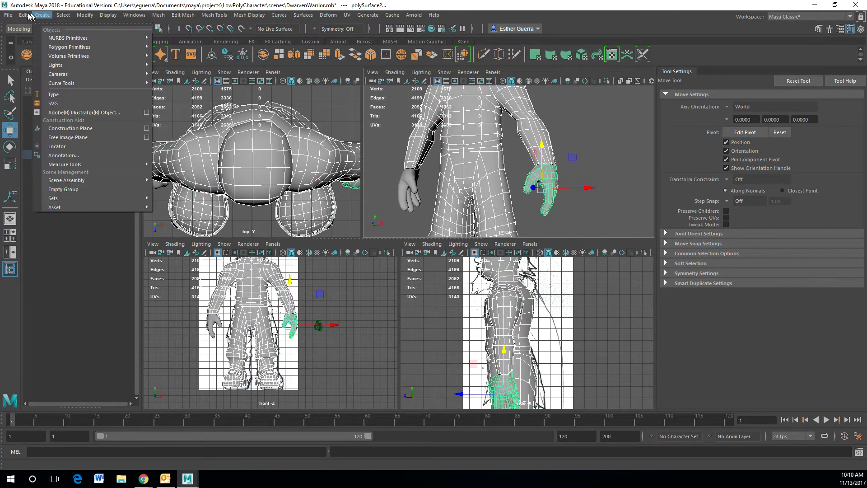
pyautogui.moveTo(23, 15)
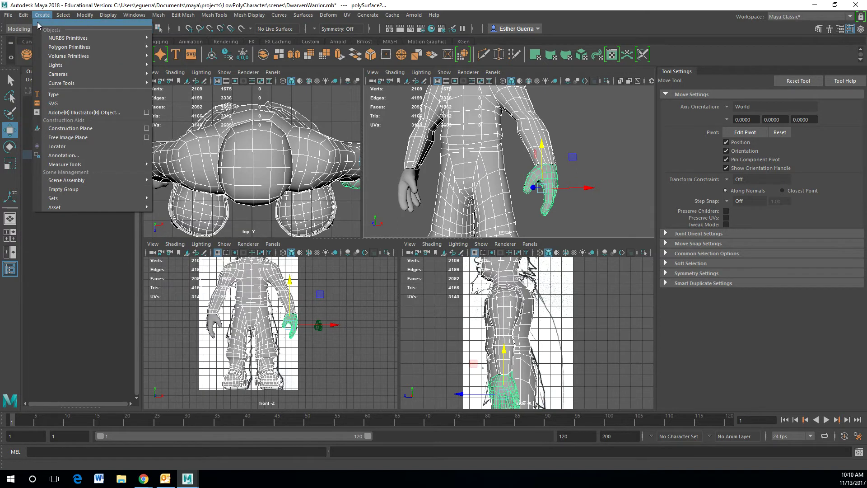
pyautogui.moveTo(158, 18)
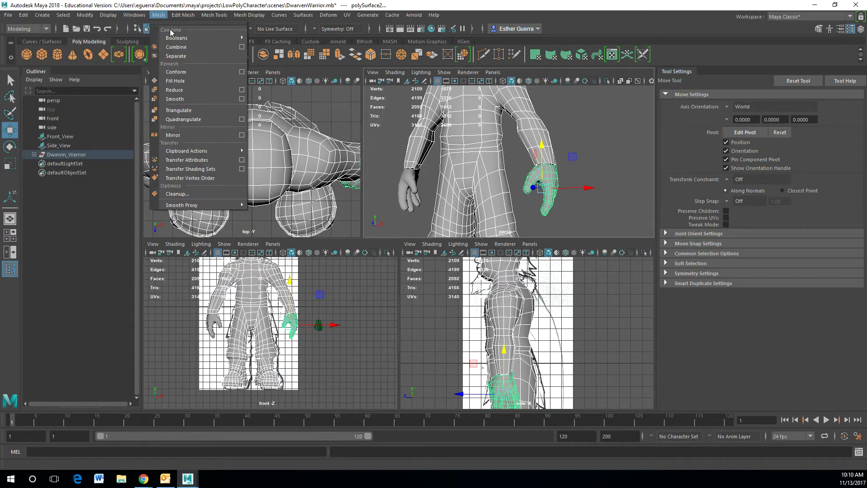
pyautogui.click(176, 47)
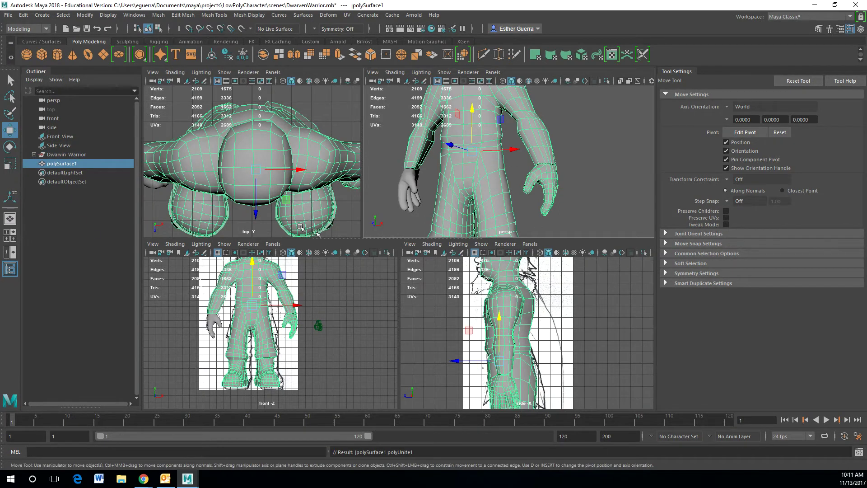
# Delete the construction history of the mirrored hand.
pyautogui.click(405, 198)
pyautogui.click(23, 15)
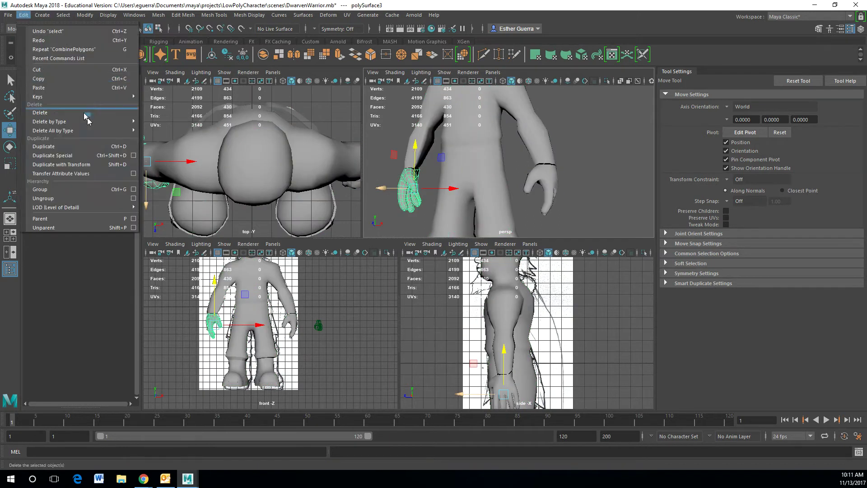
pyautogui.moveTo(98, 123)
pyautogui.click(171, 130)
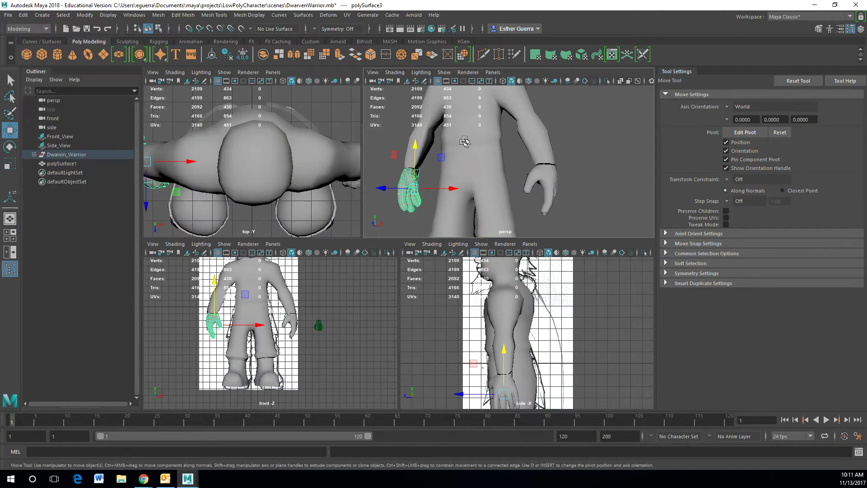
# Combine the warrior's body mesh with the mirrored hand.
pyautogui.click(423, 138)
pyautogui.keyDown('shift'); pyautogui.click(402, 187); pyautogui.keyUp('shift')
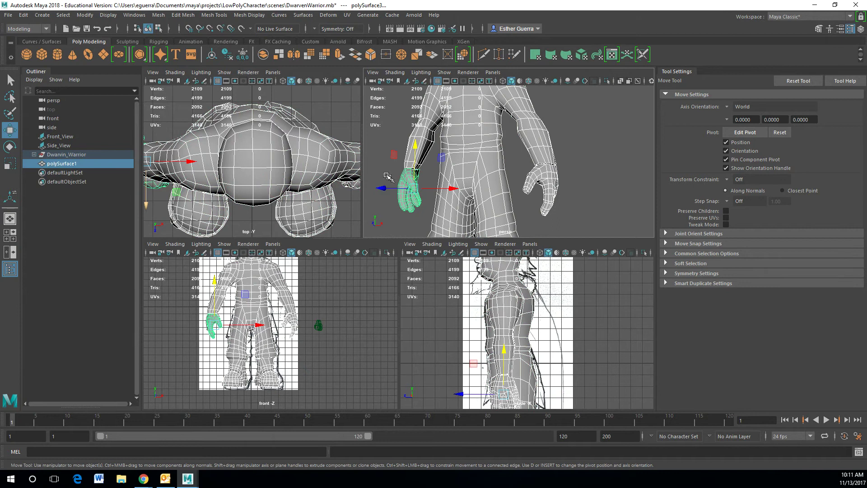
pyautogui.click(216, 16)
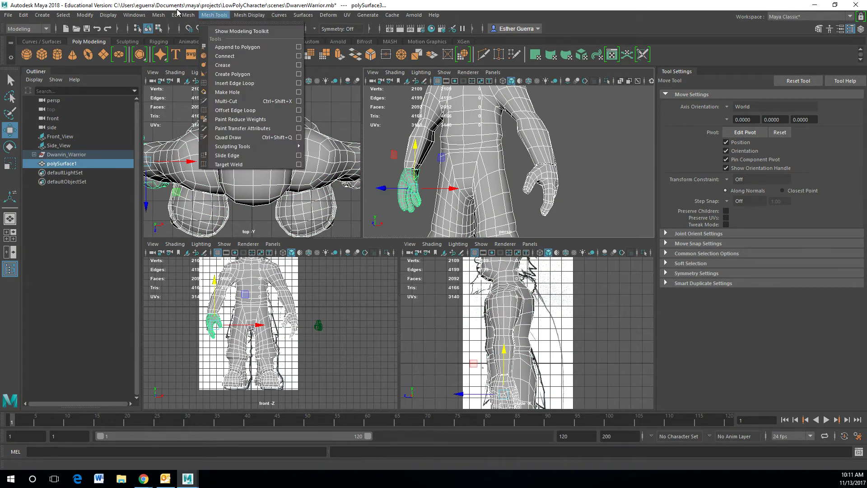
pyautogui.moveTo(159, 15)
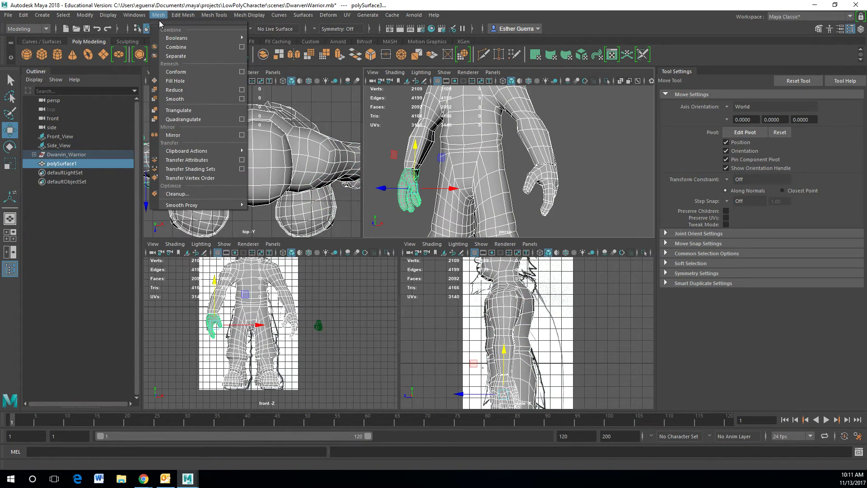
pyautogui.click(176, 47)
# Rename the newly combined warrior mesh as Dwarvin_Warrior2.
pyautogui.doubleClick(64, 173)
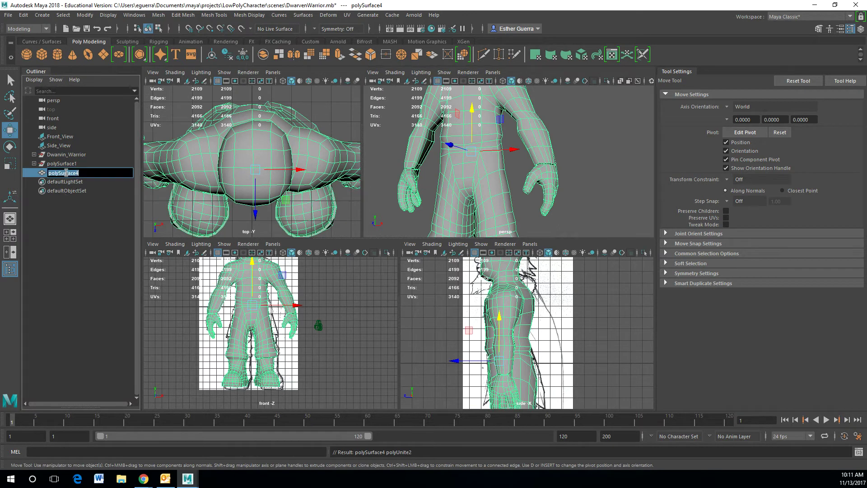
pyautogui.write('S')
pyautogui.press('Return')
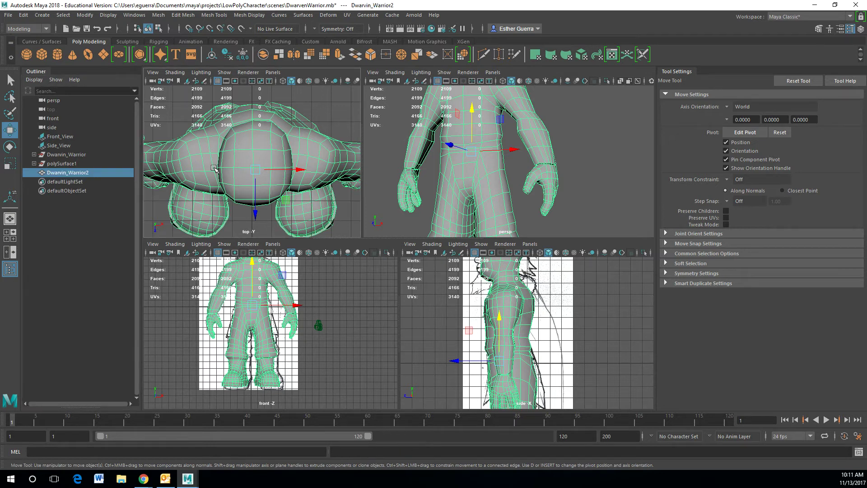
# Try to delete the leftover Dwarvin_Warrior and polySurface1 groups.
pyautogui.click(66, 155)
pyautogui.keyDown('shift'); pyautogui.click(63, 165); pyautogui.keyUp('shift')
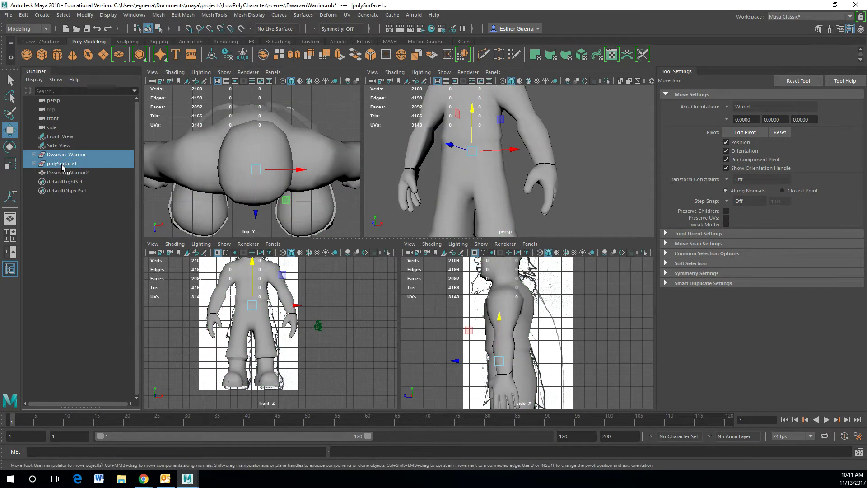
pyautogui.press('Delete')
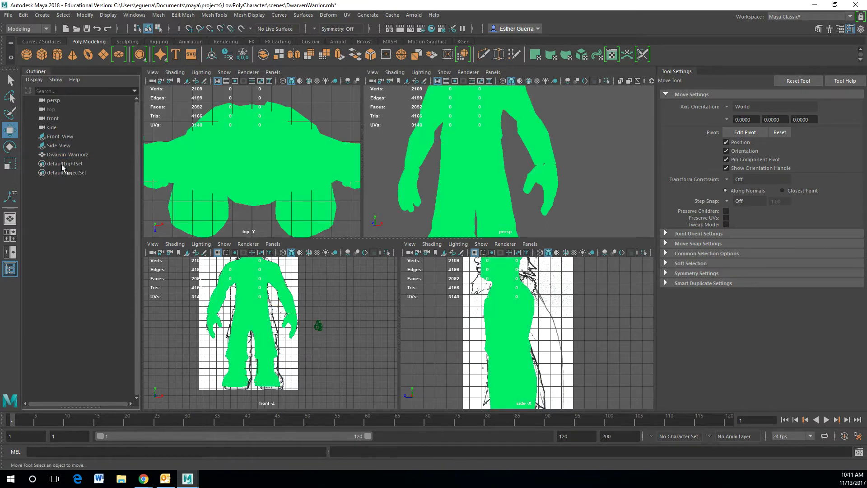
pyautogui.hotkey('ctrl', 'z')
# Delete the construction history of the Dwarvin_Warrior2 mesh.
pyautogui.click(68, 173)
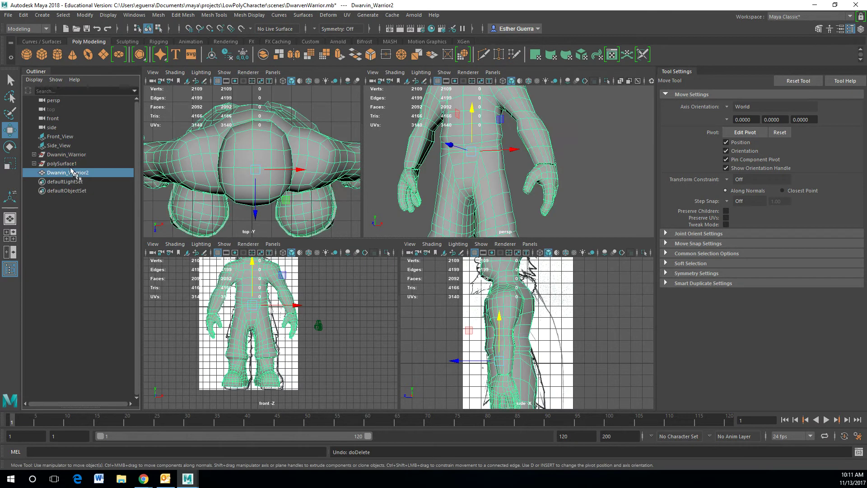
pyautogui.click(23, 15)
pyautogui.moveTo(85, 121)
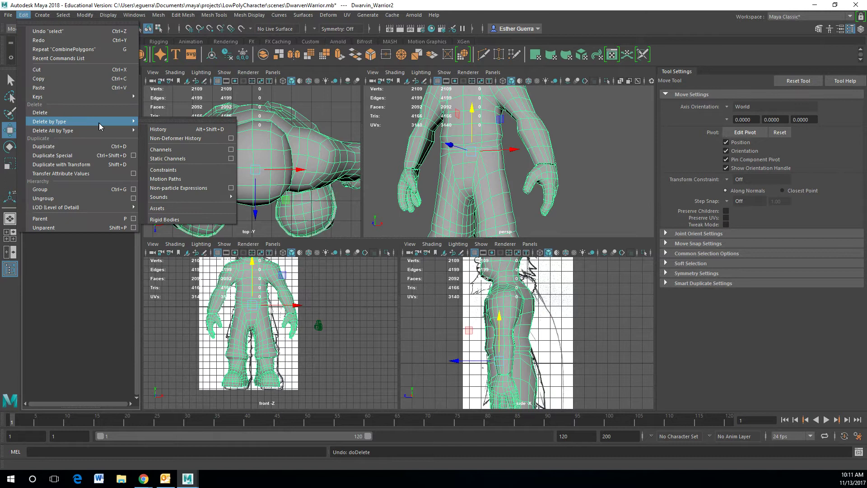
pyautogui.click(149, 130)
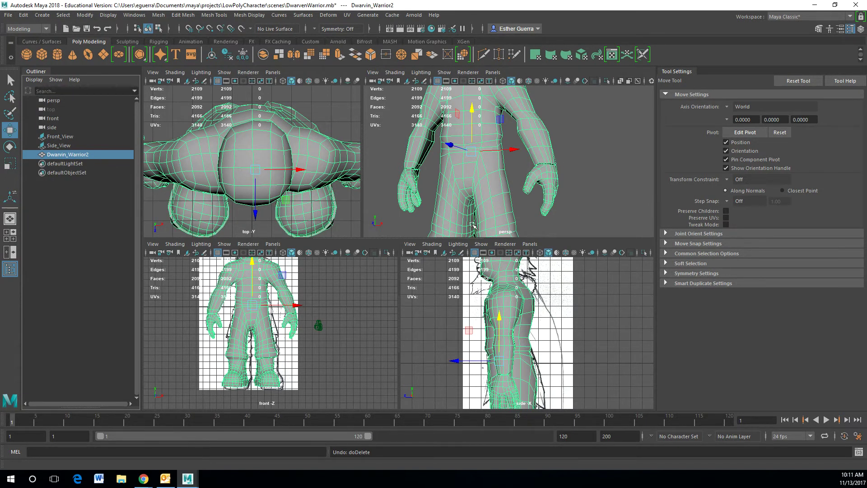
# Select a facing pair of arm and hand vertices across the front of the original hand's wrist gap.
pyautogui.scroll(10, 558, 199)
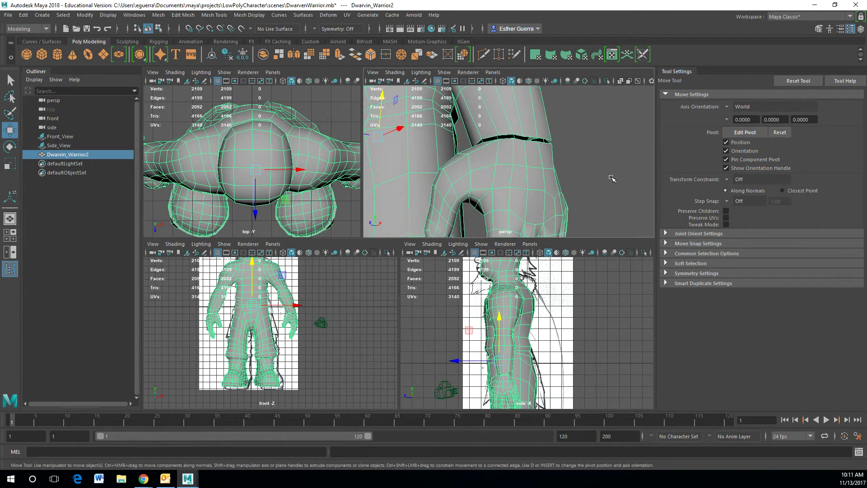
pyautogui.scroll(3, 515, 149)
pyautogui.moveTo(527, 163); pyautogui.dragTo(495, 166, button='right')
pyautogui.click(514, 182)
pyautogui.keyDown('shift'); pyautogui.click(513, 194); pyautogui.keyUp('shift')
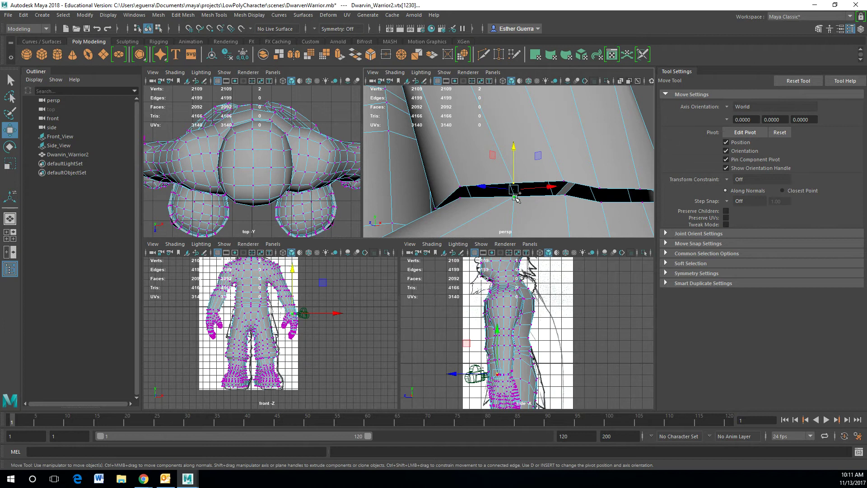
pyautogui.click(210, 14)
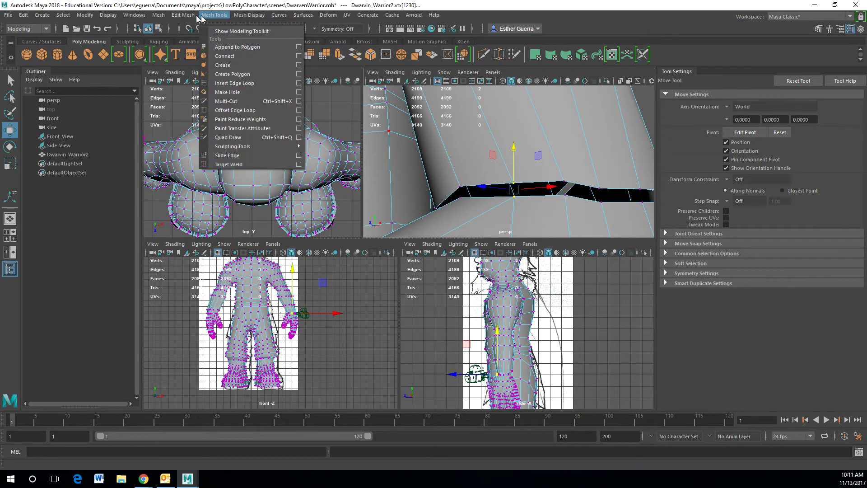
pyautogui.moveTo(183, 16)
pyautogui.moveTo(215, 17)
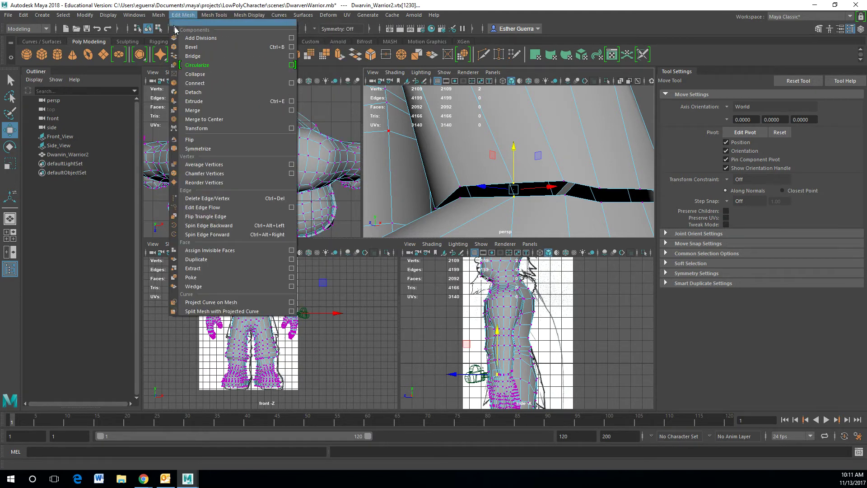
pyautogui.click(198, 102)
pyautogui.hotkey('ctrl', 'z')
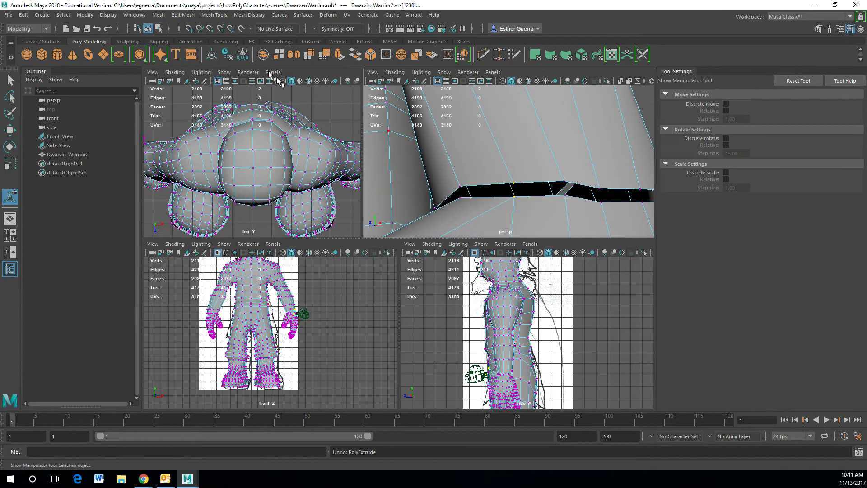
# Merge the selected vertex pair and the two adjacent pairs across the front of the original hand's wrist gap.
pyautogui.click(185, 15)
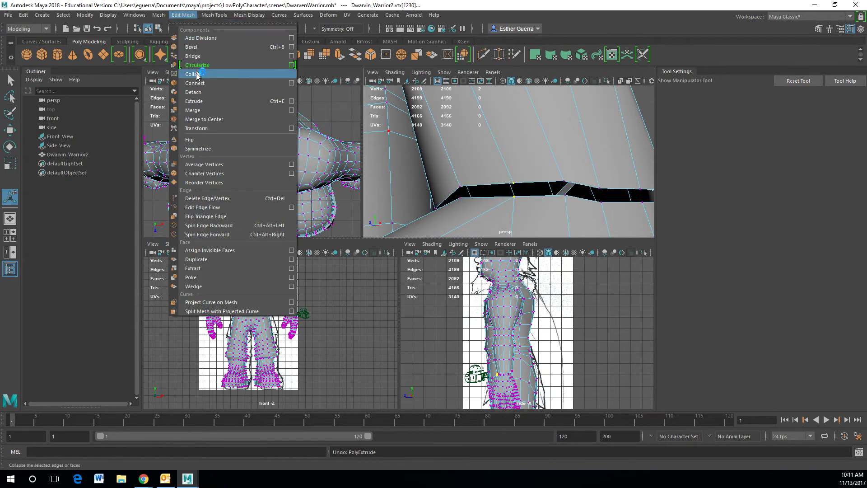
pyautogui.click(194, 110)
pyautogui.click(567, 194)
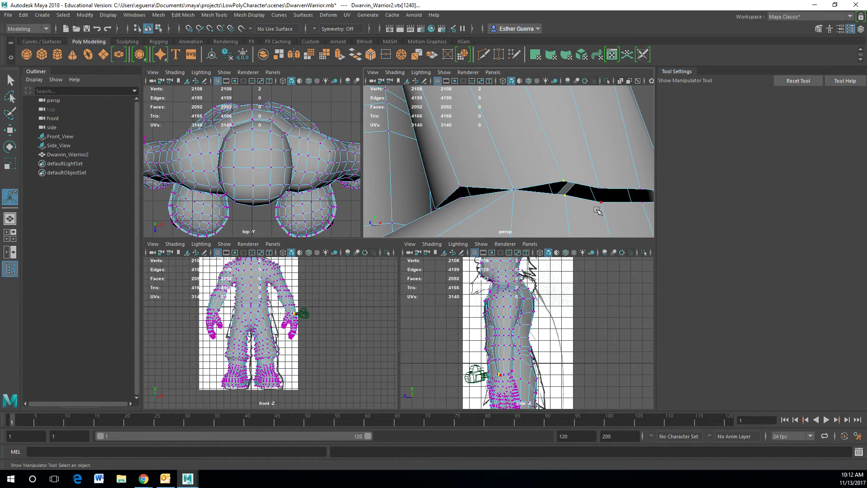
pyautogui.press('g')
pyautogui.click(600, 189)
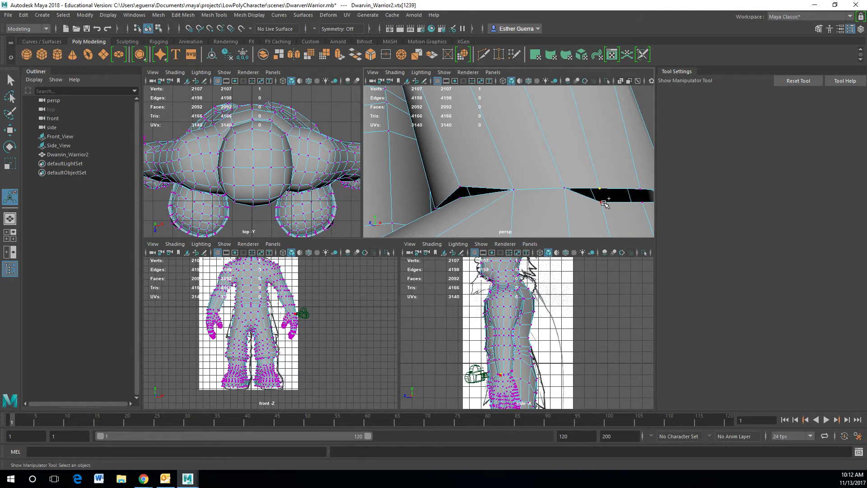
pyautogui.press('g')
# Merge the next two arm and hand vertex pairs toward the outer edge of the original hand's wrist.
pyautogui.keyDown('alt'); pyautogui.moveTo(615, 192); pyautogui.dragTo(590, 191); pyautogui.keyUp('alt')
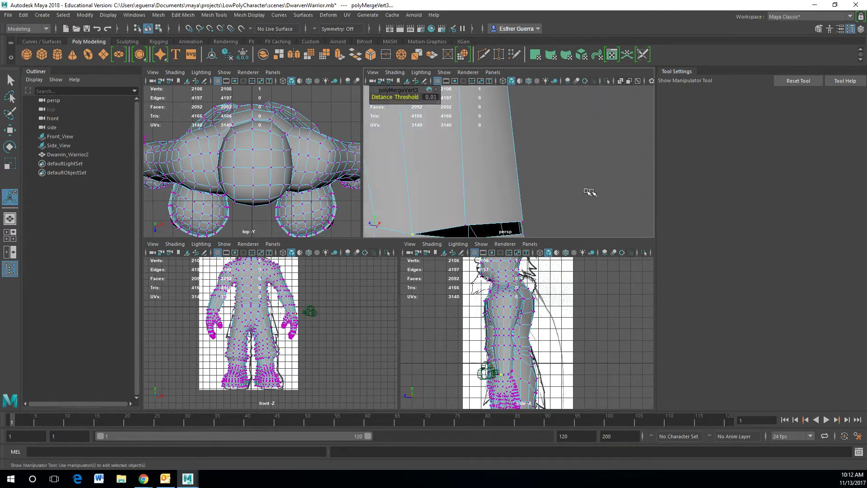
pyautogui.keyDown('alt'); pyautogui.moveTo(494, 200); pyautogui.dragTo(507, 167); pyautogui.keyUp('alt')
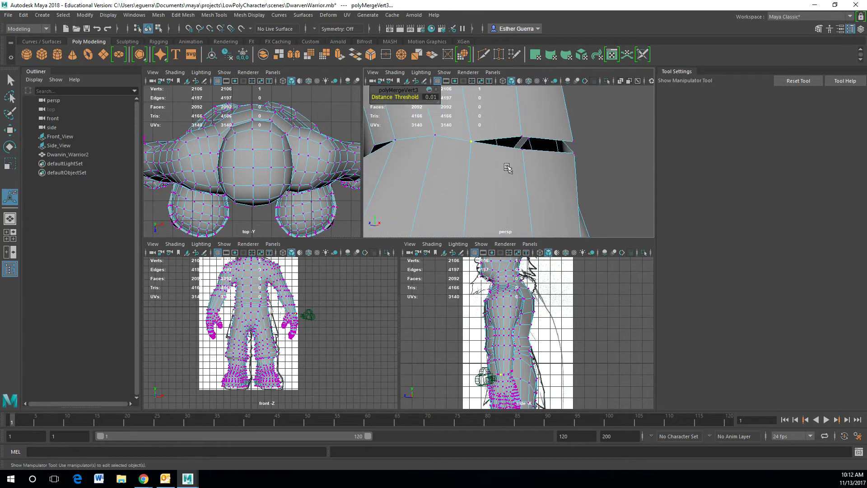
pyautogui.click(522, 139)
pyautogui.press('g')
pyautogui.click(574, 145)
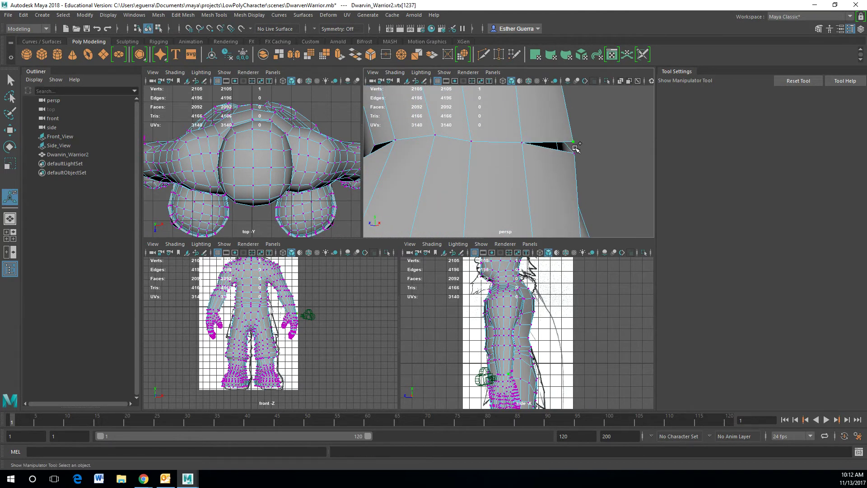
pyautogui.press('g')
# Merge three more facing vertex pairs around the back of the original hand's wrist.
pyautogui.keyDown('alt'); pyautogui.moveTo(602, 149); pyautogui.dragTo(479, 152); pyautogui.keyUp('alt')
pyautogui.keyDown('alt'); pyautogui.moveTo(480, 151); pyautogui.dragTo(524, 167, button='middle'); pyautogui.keyUp('alt')
pyautogui.keyDown('alt'); pyautogui.moveTo(524, 167); pyautogui.dragTo(536, 183, button='right'); pyautogui.keyUp('alt')
pyautogui.moveTo(544, 159); pyautogui.dragTo(570, 155)
pyautogui.press('g')
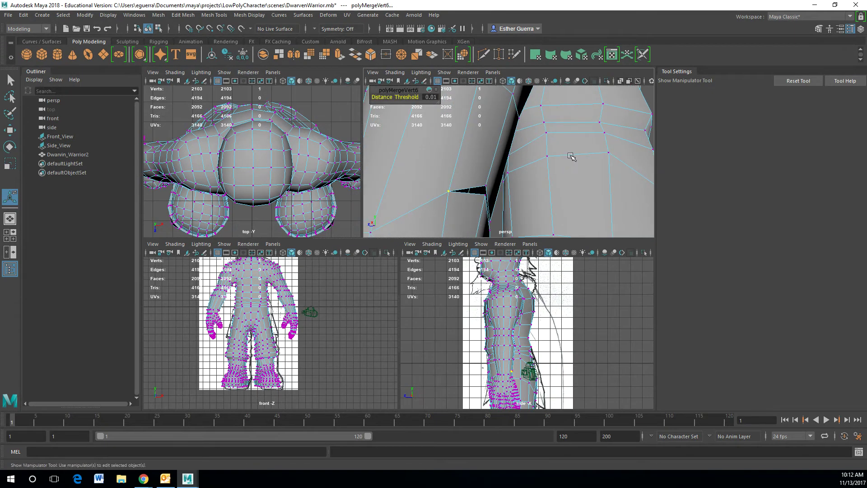
pyautogui.click(487, 184)
pyautogui.keyDown('shift'); pyautogui.click(486, 194); pyautogui.keyUp('shift')
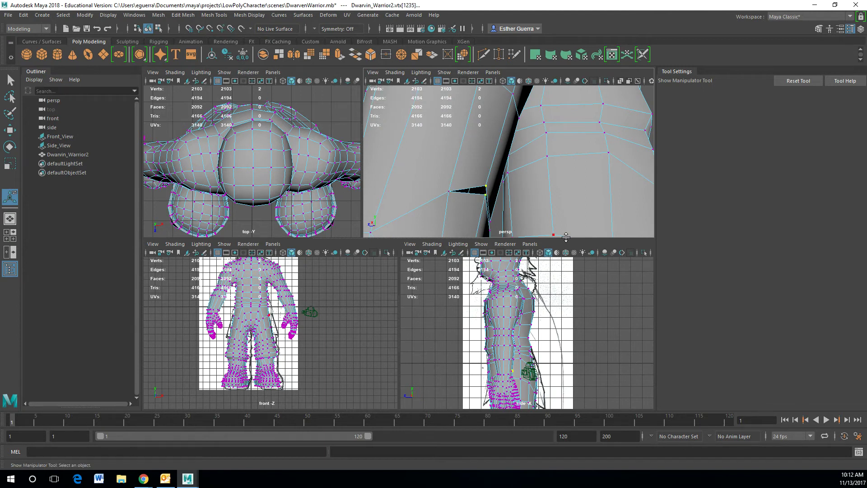
pyautogui.press('g')
pyautogui.keyDown('alt'); pyautogui.moveTo(497, 211); pyautogui.dragTo(409, 193); pyautogui.keyUp('alt')
pyautogui.click(419, 195)
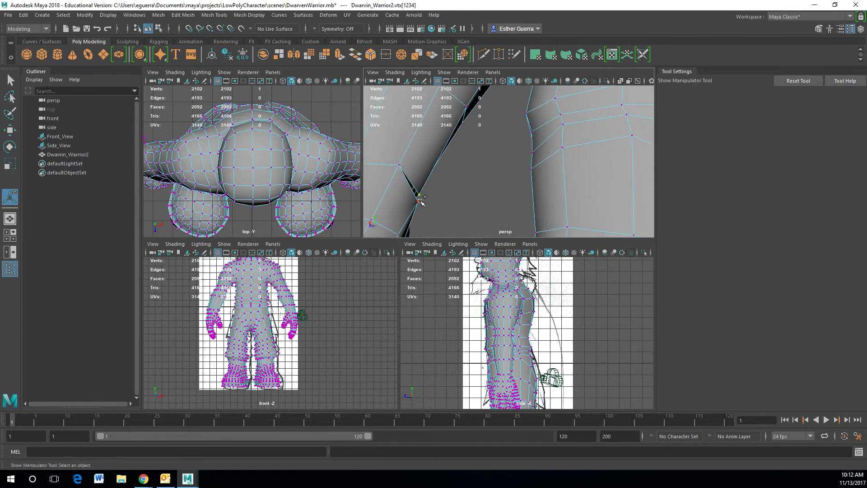
pyautogui.press('g')
# Merge the next two vertex pairs along the remaining gap between the forearm and the original hand.
pyautogui.keyDown('alt'); pyautogui.moveTo(447, 188); pyautogui.dragTo(394, 163); pyautogui.keyUp('alt')
pyautogui.keyDown('alt'); pyautogui.moveTo(394, 164); pyautogui.dragTo(571, 194, button='middle'); pyautogui.keyUp('alt')
pyautogui.keyDown('alt'); pyautogui.moveTo(571, 193); pyautogui.dragTo(557, 226); pyautogui.keyUp('alt')
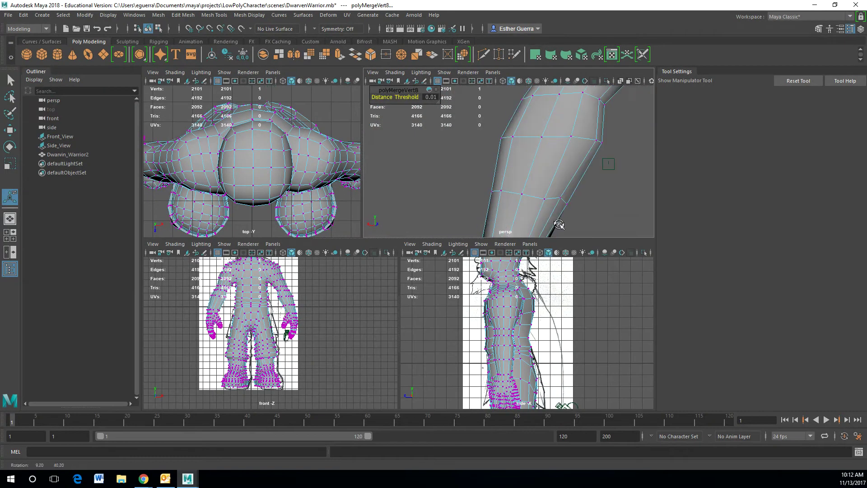
pyautogui.keyDown('alt'); pyautogui.moveTo(557, 226); pyautogui.dragTo(564, 169, button='middle'); pyautogui.keyUp('alt')
pyautogui.keyDown('alt'); pyautogui.moveTo(564, 169); pyautogui.dragTo(553, 188, button='right'); pyautogui.keyUp('alt')
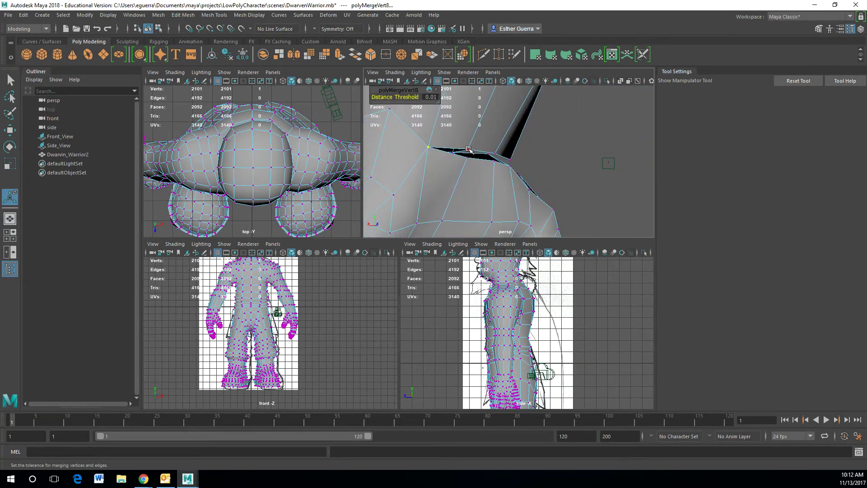
pyautogui.click(468, 149)
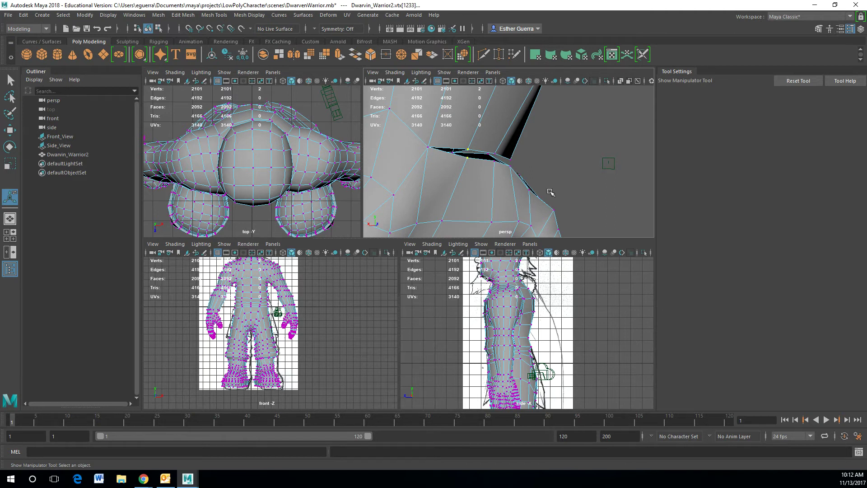
pyautogui.click(494, 154)
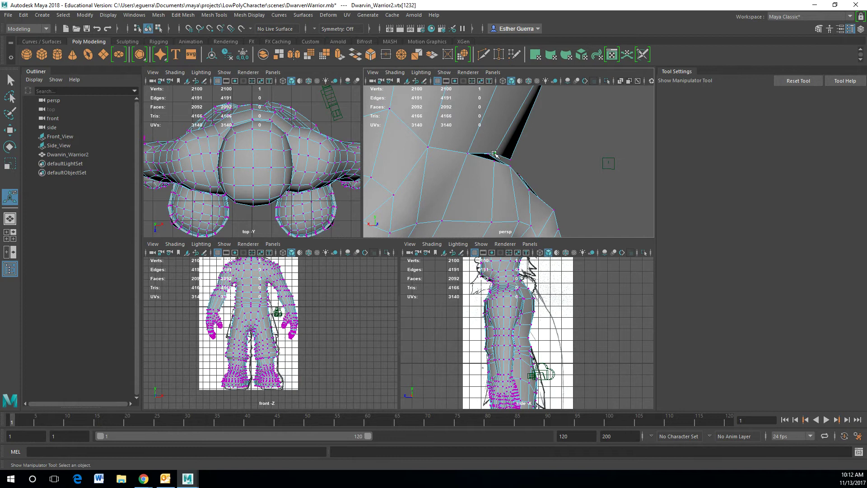
pyautogui.press('g')
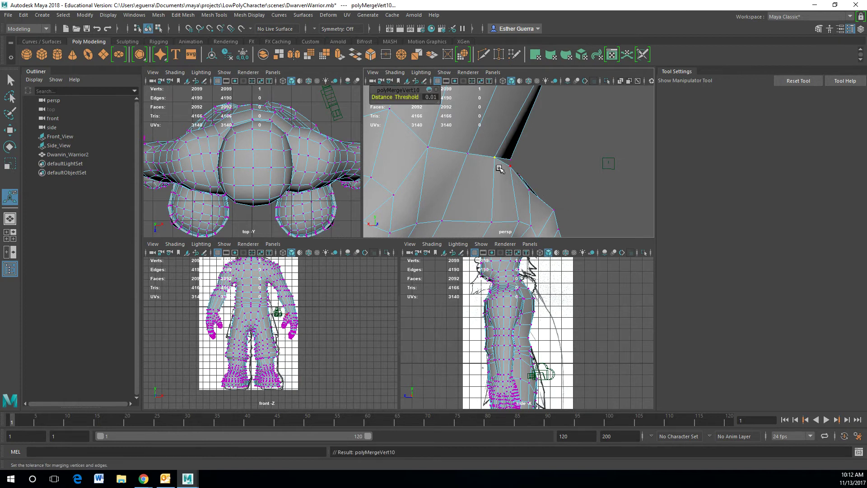
# Merge the last two open vertex pairs to close the seam at the original hand's wrist.
pyautogui.click(511, 159)
pyautogui.keyDown('alt'); pyautogui.moveTo(533, 169); pyautogui.dragTo(431, 164); pyautogui.keyUp('alt')
pyautogui.press('g')
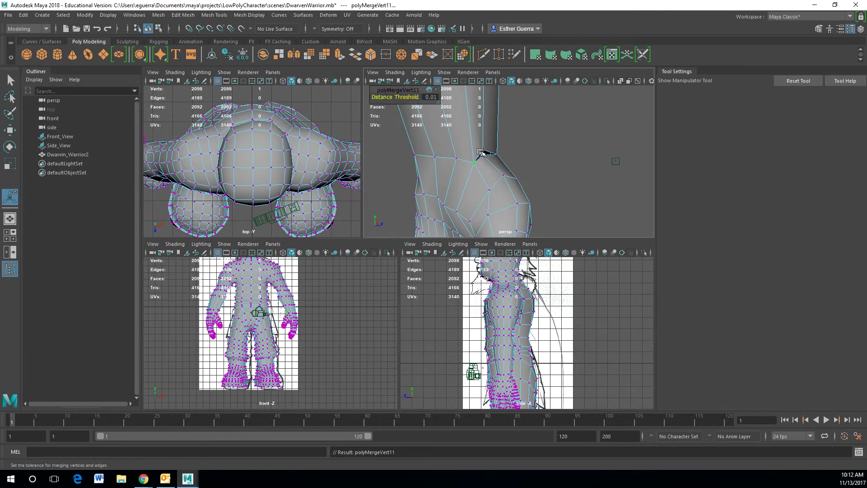
pyautogui.click(484, 155)
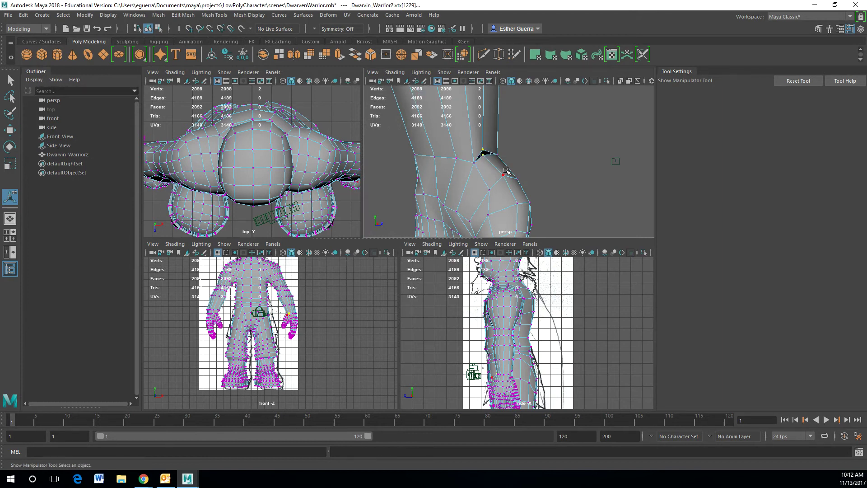
pyautogui.press('g')
# Merge the first two facing arm and hand vertex pairs at the mirrored hand's wrist.
pyautogui.keyDown('alt'); pyautogui.moveTo(504, 150); pyautogui.dragTo(567, 177); pyautogui.keyUp('alt')
pyautogui.press('w')
pyautogui.keyDown('alt'); pyautogui.moveTo(422, 189); pyautogui.dragTo(509, 169); pyautogui.keyUp('alt')
pyautogui.keyDown('alt'); pyautogui.moveTo(509, 169); pyautogui.dragTo(632, 166, button='middle'); pyautogui.keyUp('alt')
pyautogui.scroll(4, 489, 164)
pyautogui.keyDown('alt'); pyautogui.moveTo(456, 161); pyautogui.dragTo(421, 154); pyautogui.keyUp('alt')
pyautogui.keyDown('alt'); pyautogui.moveTo(421, 154); pyautogui.dragTo(491, 147, button='middle'); pyautogui.keyUp('alt')
pyautogui.click(448, 149)
pyautogui.scroll(4, 457, 138)
pyautogui.keyDown('alt'); pyautogui.moveTo(457, 121); pyautogui.dragTo(488, 169, button='middle'); pyautogui.keyUp('alt')
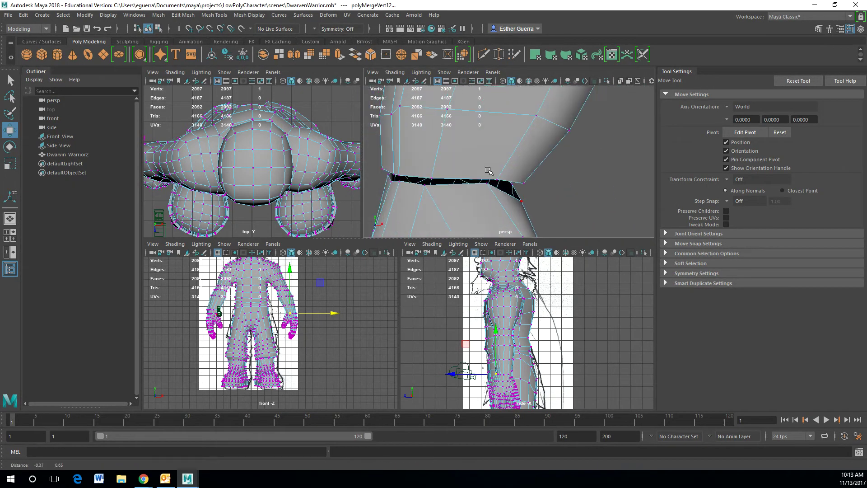
pyautogui.click(493, 181)
pyautogui.keyDown('shift'); pyautogui.click(487, 182); pyautogui.keyUp('shift')
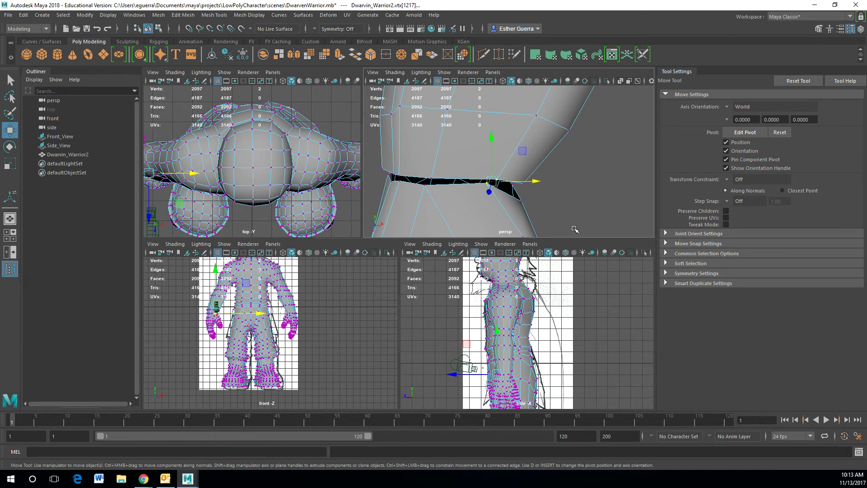
pyautogui.press('g')
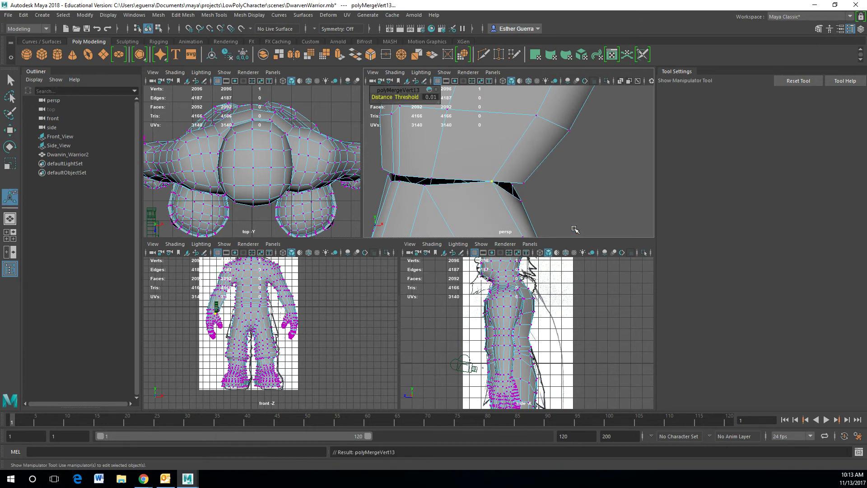
pyautogui.click(523, 184)
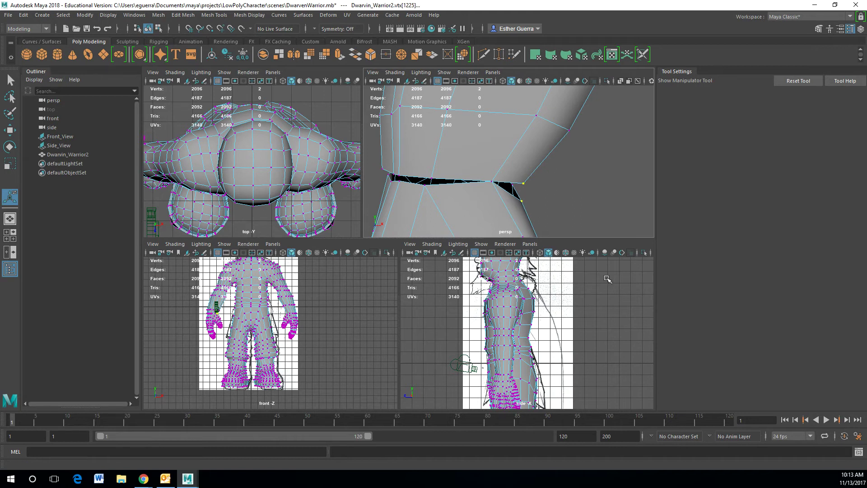
pyautogui.press('g')
# Merge the next three facing arm and hand vertex pairs along the gap at the mirrored hand's wrist.
pyautogui.keyDown('alt'); pyautogui.moveTo(558, 193); pyautogui.dragTo(502, 182); pyautogui.keyUp('alt')
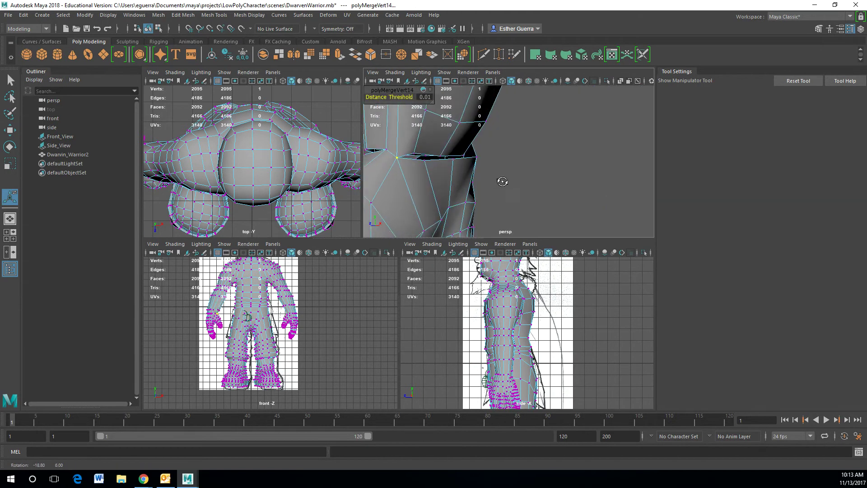
pyautogui.click(414, 154)
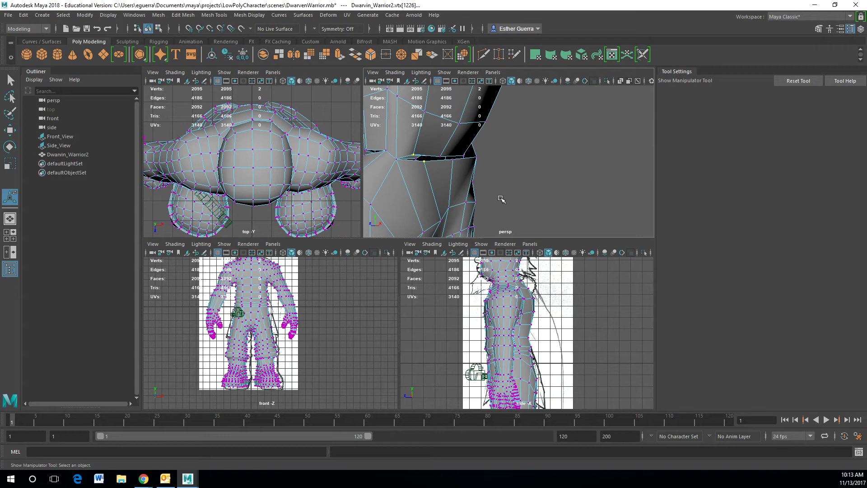
pyautogui.press('g')
pyautogui.click(441, 156)
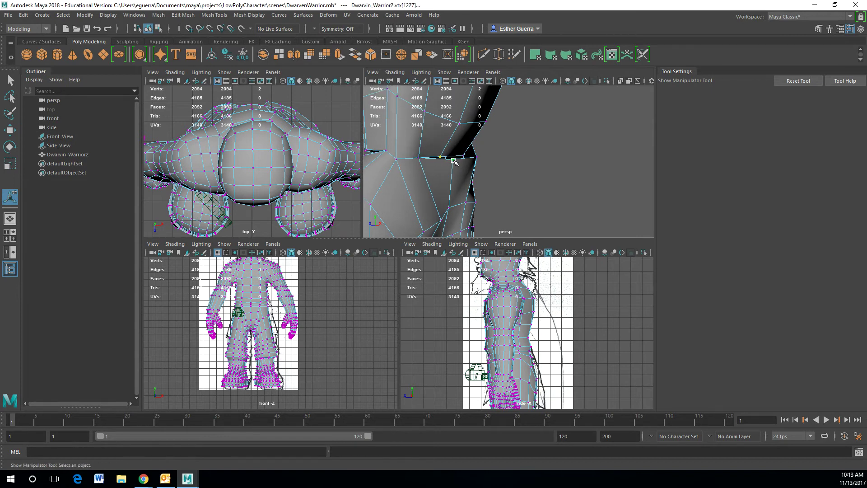
pyautogui.press('g')
pyautogui.click(464, 155)
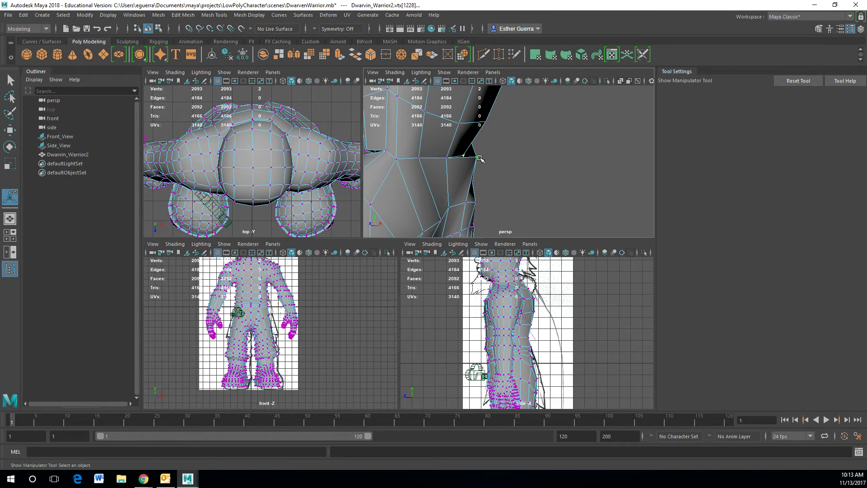
pyautogui.press('g')
# Merge two more facing vertex pairs along the open gap on the other side of the mirrored hand's wrist.
pyautogui.keyDown('alt'); pyautogui.moveTo(490, 158); pyautogui.dragTo(517, 190); pyautogui.keyUp('alt')
pyautogui.click(511, 186)
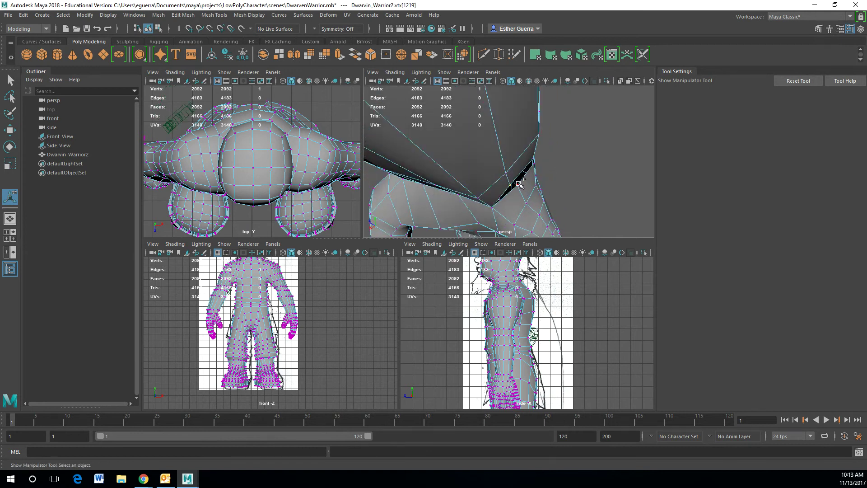
pyautogui.press('g')
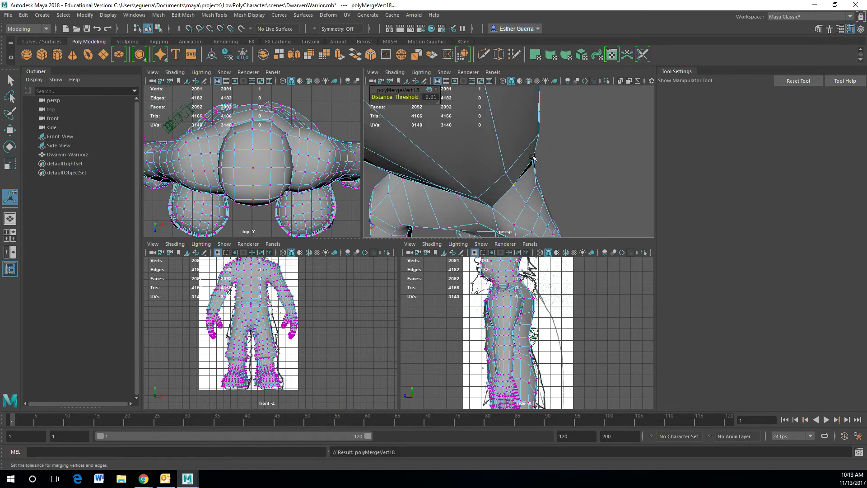
pyautogui.click(533, 158)
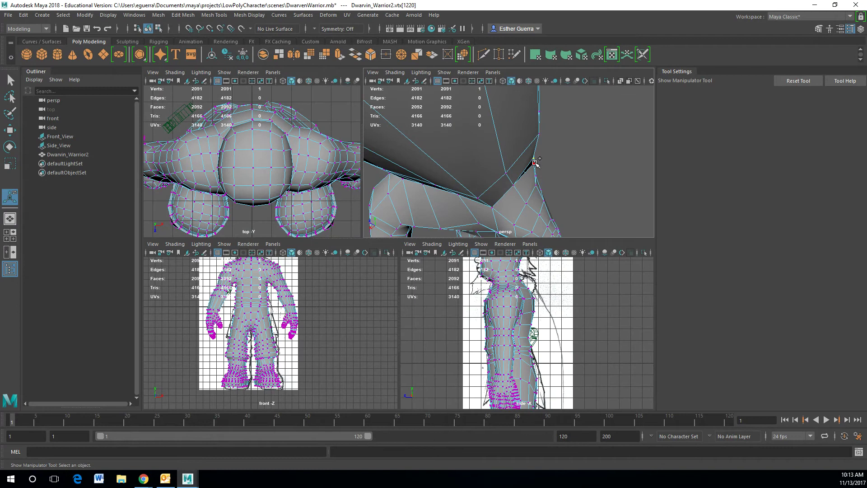
pyautogui.press('g')
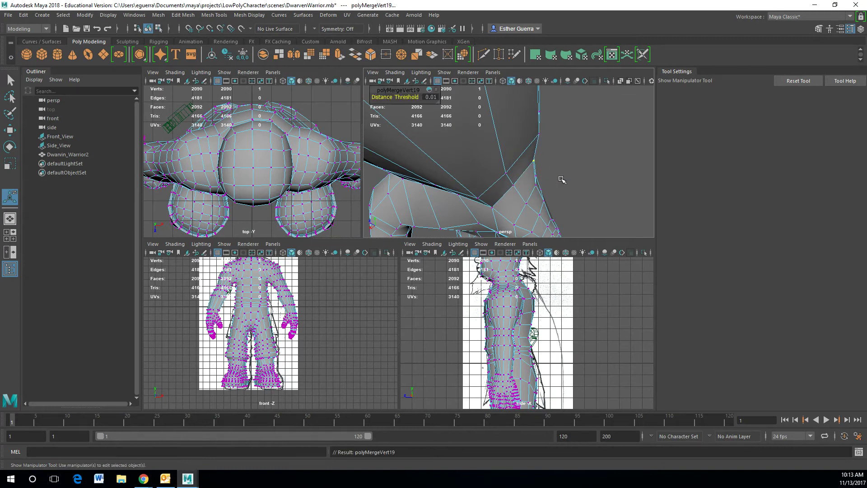
# Merge the next three facing vertex pairs along the remaining gap between the forearm and the mirrored hand.
pyautogui.keyDown('alt'); pyautogui.moveTo(561, 134); pyautogui.dragTo(555, 151); pyautogui.keyUp('alt')
pyautogui.keyDown('alt'); pyautogui.moveTo(555, 153); pyautogui.dragTo(525, 135, button='middle'); pyautogui.keyUp('alt')
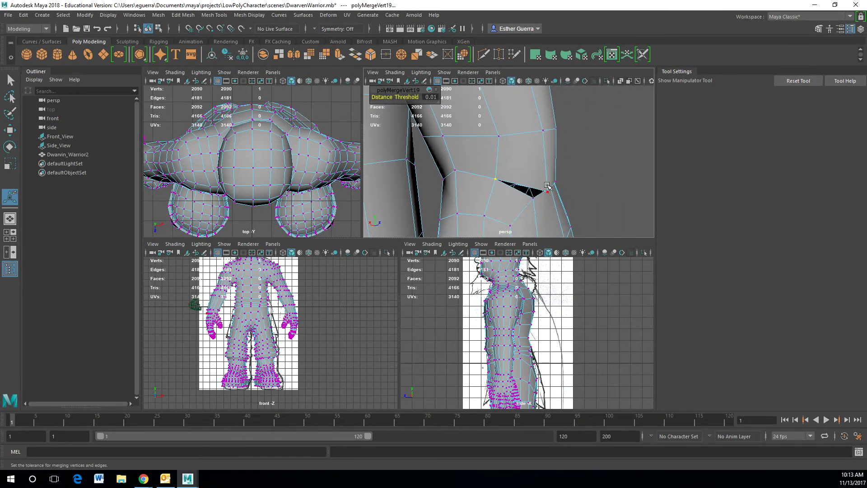
pyautogui.click(547, 194)
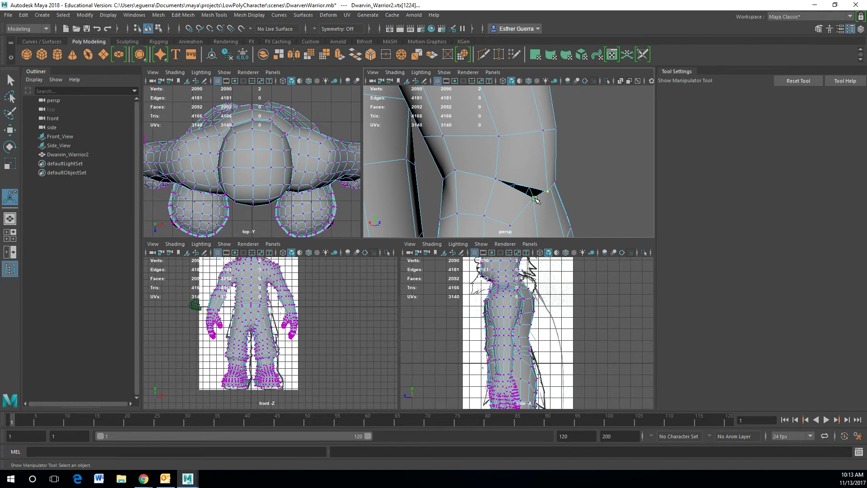
pyautogui.press('g')
pyautogui.keyDown('alt'); pyautogui.moveTo(537, 195); pyautogui.dragTo(514, 177); pyautogui.keyUp('alt')
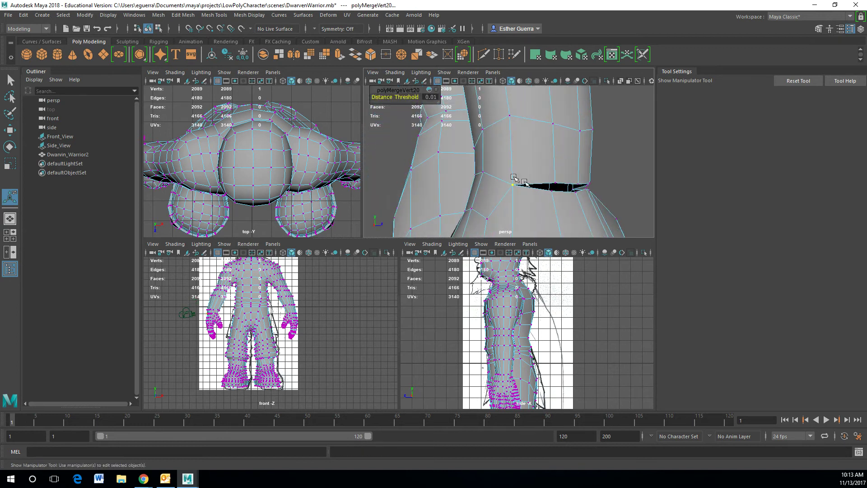
pyautogui.click(555, 186)
pyautogui.press('g')
pyautogui.click(577, 183)
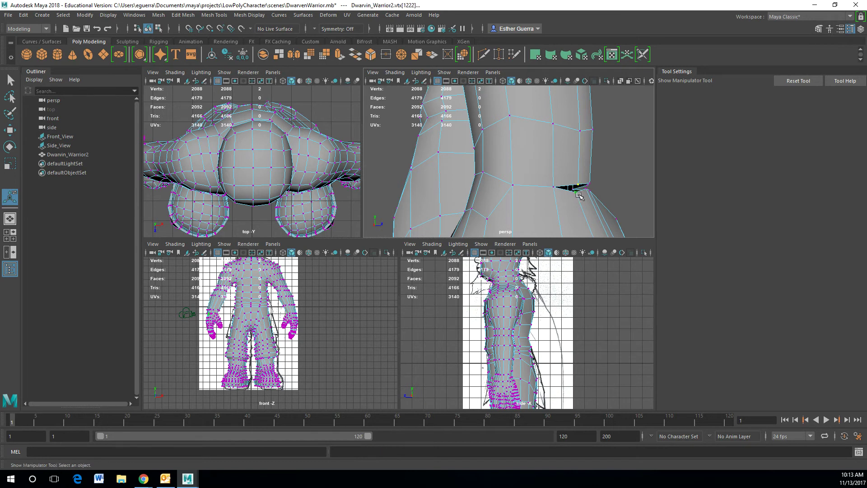
pyautogui.press('g')
# Merge the last two open vertex pairs to close the seam at the mirrored hand's wrist.
pyautogui.keyDown('alt'); pyautogui.moveTo(633, 194); pyautogui.dragTo(596, 192); pyautogui.keyUp('alt')
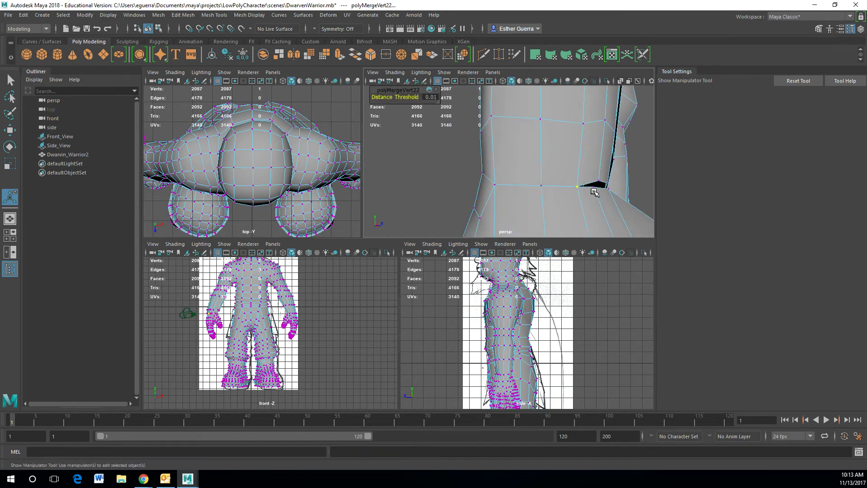
pyautogui.click(598, 182)
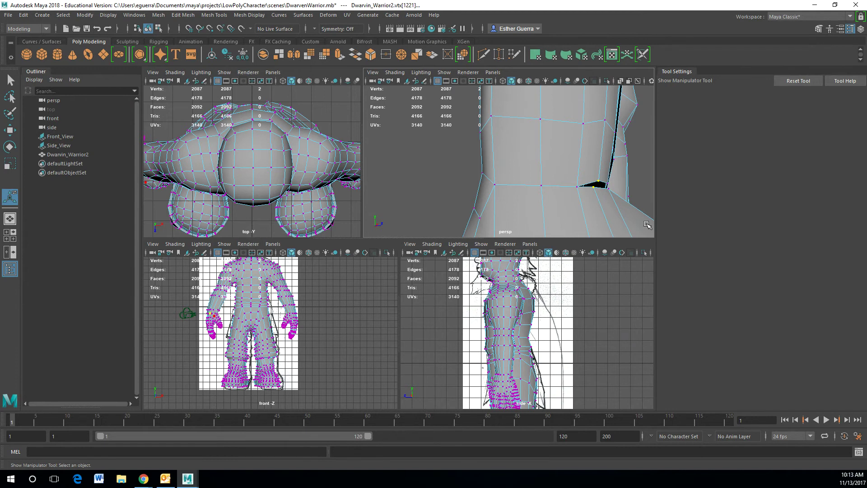
pyautogui.press('g')
pyautogui.keyDown('alt'); pyautogui.moveTo(647, 224); pyautogui.dragTo(619, 190); pyautogui.keyUp('alt')
pyautogui.click(617, 187)
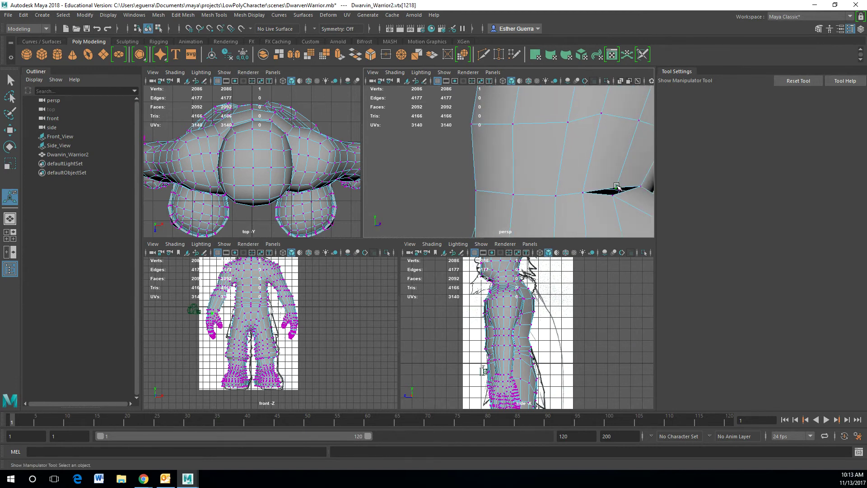
pyautogui.press('g')
# Leave vertex editing and return the combined warrior mesh to object mode with the Move tool active.
pyautogui.keyDown('alt'); pyautogui.moveTo(649, 188); pyautogui.dragTo(415, 214); pyautogui.keyUp('alt')
pyautogui.click(435, 206)
pyautogui.press('w')
pyautogui.scroll(-3, 452, 190)
pyautogui.moveTo(499, 170); pyautogui.dragTo(514, 157, button='right')
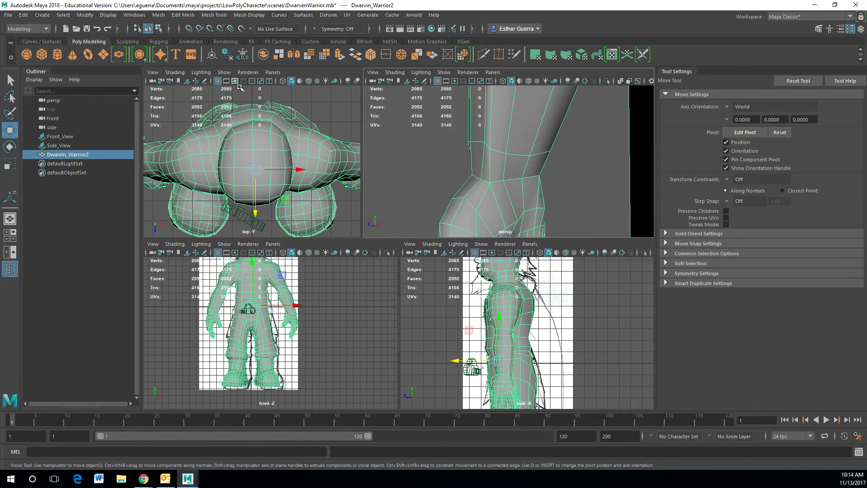
# Activate the Sculpt Geometry Tool on the warrior mesh and set the brush's upper radius to 0.6528.
pyautogui.click(303, 17)
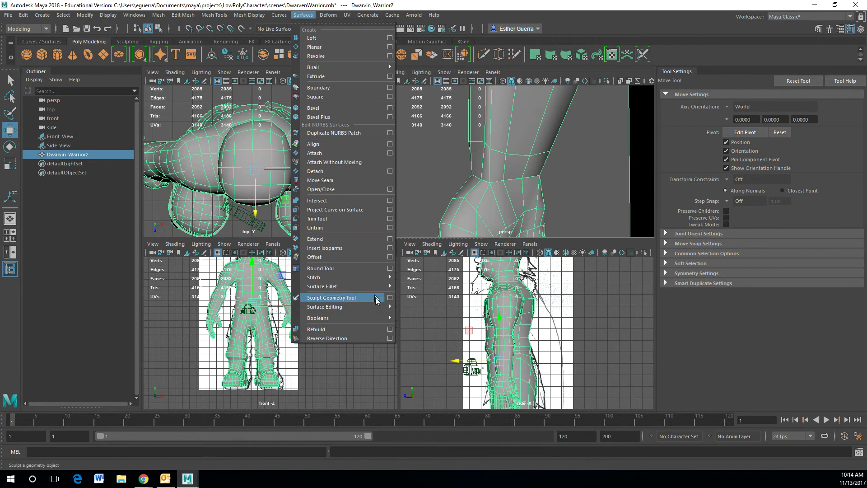
pyautogui.click(334, 297)
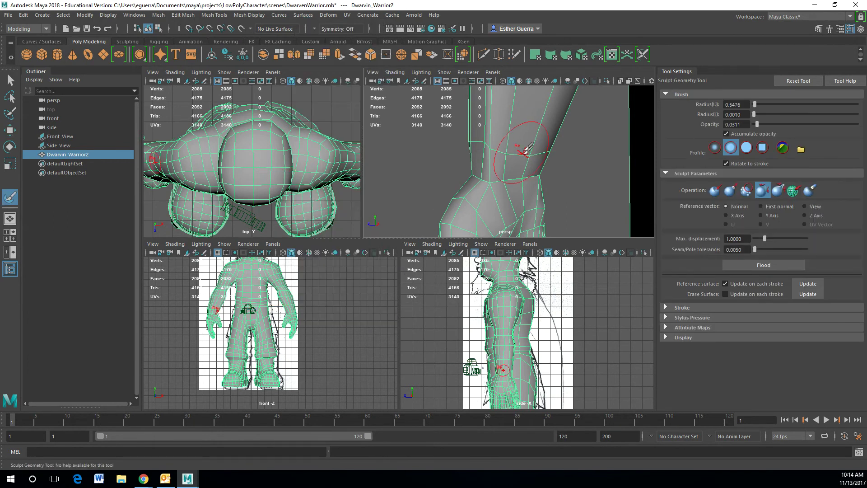
pyautogui.press('v')
pyautogui.moveTo(524, 148)
pyautogui.mouseDown()
pyautogui.moveTo(578, 145)
pyautogui.moveTo(466, 126)
pyautogui.moveTo(566, 153)
pyautogui.mouseUp()
pyautogui.press('b')
pyautogui.scroll(-3, 483, 133)
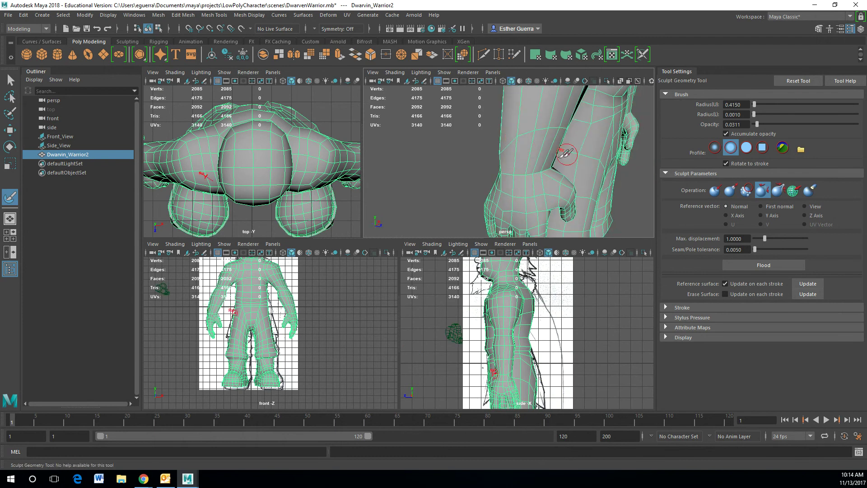
pyautogui.moveTo(514, 149)
pyautogui.keyDown('alt'); pyautogui.mouseDown()
pyautogui.moveTo(580, 150)
pyautogui.moveTo(488, 138)
pyautogui.moveTo(508, 137)
pyautogui.mouseUp(); pyautogui.keyUp('alt')
pyautogui.scroll(-3, 502, 126)
pyautogui.keyDown('alt'); pyautogui.moveTo(510, 128); pyautogui.dragTo(516, 150, button='middle'); pyautogui.keyUp('alt')
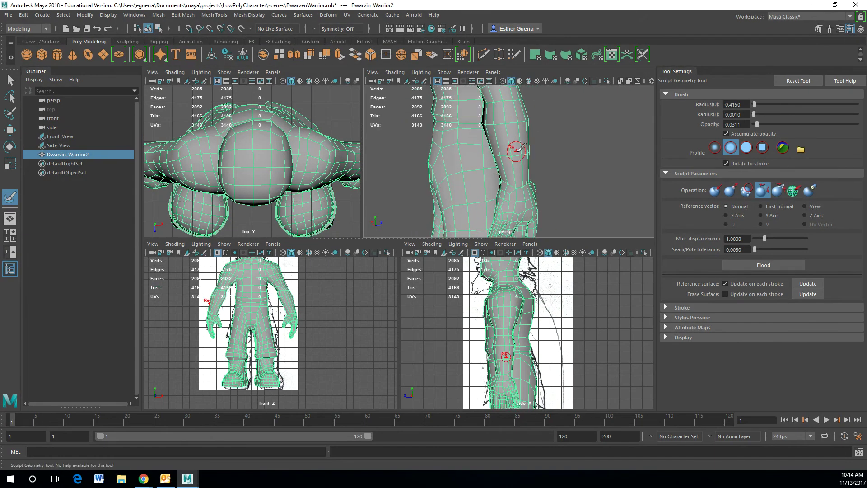
pyautogui.press('b')
pyautogui.moveTo(511, 149); pyautogui.dragTo(516, 149)
pyautogui.press('space')
pyautogui.click(499, 138)
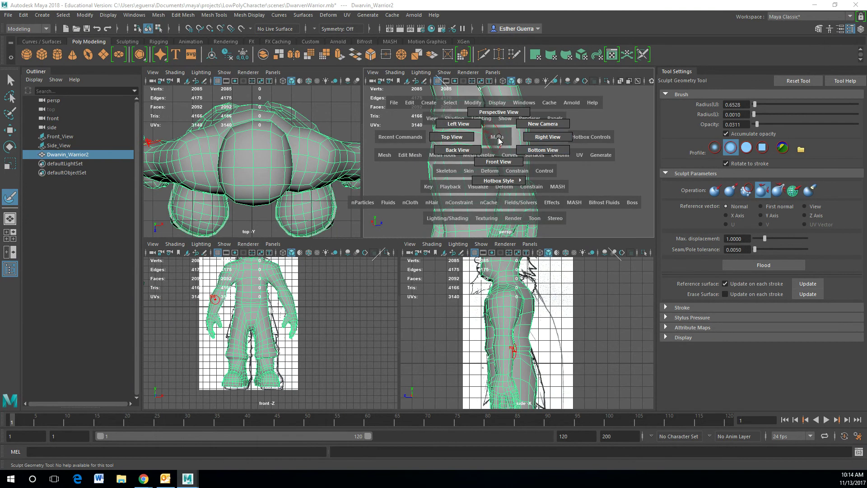
# Examine the forearm, elbow and merged wrist surface from several angles with the sculpt brush active.
pyautogui.keyDown('alt'); pyautogui.moveTo(508, 132); pyautogui.dragTo(568, 136); pyautogui.keyUp('alt')
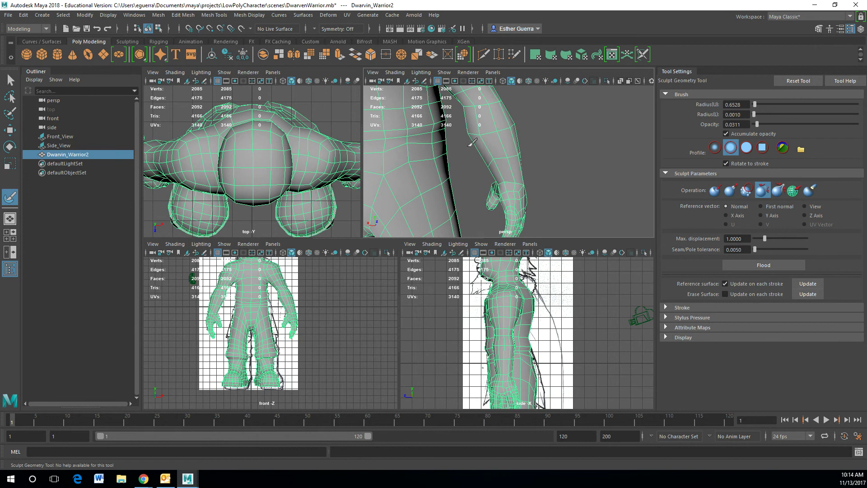
pyautogui.keyDown('alt'); pyautogui.moveTo(500, 162); pyautogui.dragTo(537, 154); pyautogui.keyUp('alt')
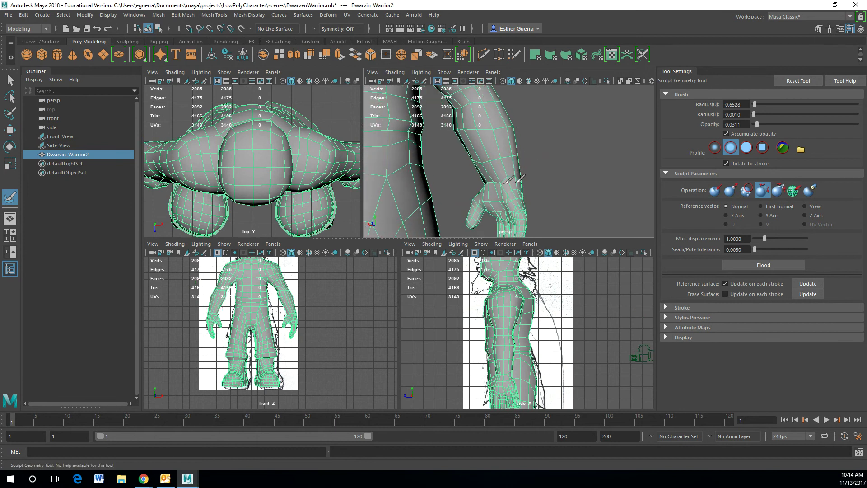
pyautogui.moveTo(504, 181)
pyautogui.keyDown('alt'); pyautogui.mouseDown()
pyautogui.moveTo(527, 179)
pyautogui.moveTo(500, 188)
pyautogui.moveTo(533, 179)
pyautogui.moveTo(535, 122)
pyautogui.mouseUp(); pyautogui.keyUp('alt')
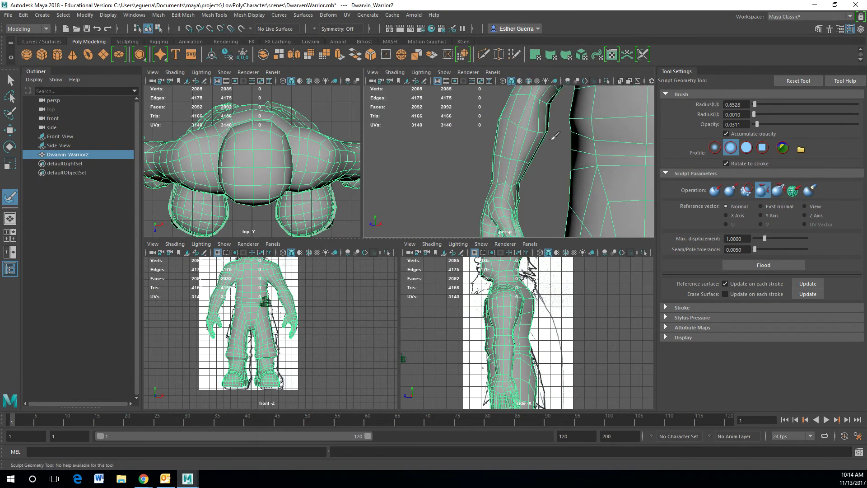
pyautogui.keyDown('alt'); pyautogui.moveTo(539, 161); pyautogui.dragTo(510, 149); pyautogui.keyUp('alt')
pyautogui.moveTo(546, 110)
pyautogui.keyDown('alt'); pyautogui.mouseDown()
pyautogui.moveTo(536, 165)
pyautogui.moveTo(548, 188)
pyautogui.mouseUp(); pyautogui.keyUp('alt')
pyautogui.moveTo(505, 105)
pyautogui.keyDown('alt'); pyautogui.mouseDown()
pyautogui.moveTo(513, 117)
pyautogui.moveTo(494, 111)
pyautogui.moveTo(515, 101)
pyautogui.mouseUp(); pyautogui.keyUp('alt')
pyautogui.moveTo(459, 114)
pyautogui.keyDown('alt'); pyautogui.mouseDown()
pyautogui.moveTo(497, 127)
pyautogui.moveTo(561, 121)
pyautogui.moveTo(507, 168)
pyautogui.moveTo(505, 131)
pyautogui.mouseUp(); pyautogui.keyUp('alt')
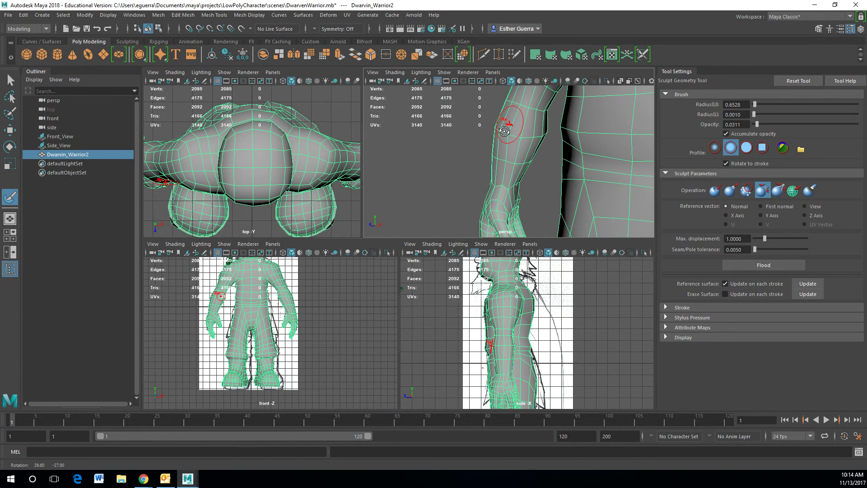
# Switch back to the Move tool, deselect the mesh and frame the whole warrior from the front.
pyautogui.press('w')
pyautogui.scroll(-3, 516, 134)
pyautogui.scroll(-3, 547, 149)
pyautogui.moveTo(551, 153)
pyautogui.keyDown('alt'); pyautogui.mouseDown()
pyautogui.moveTo(587, 156)
pyautogui.moveTo(570, 160)
pyautogui.mouseUp(); pyautogui.keyUp('alt')
pyautogui.keyDown('alt'); pyautogui.moveTo(570, 160); pyautogui.dragTo(522, 155, button='middle'); pyautogui.keyUp('alt')
pyautogui.moveTo(522, 132); pyautogui.dragTo(547, 126, button='right')
pyautogui.click(558, 128)
pyautogui.keyDown('alt'); pyautogui.moveTo(558, 128); pyautogui.dragTo(563, 158, button='middle'); pyautogui.keyUp('alt')
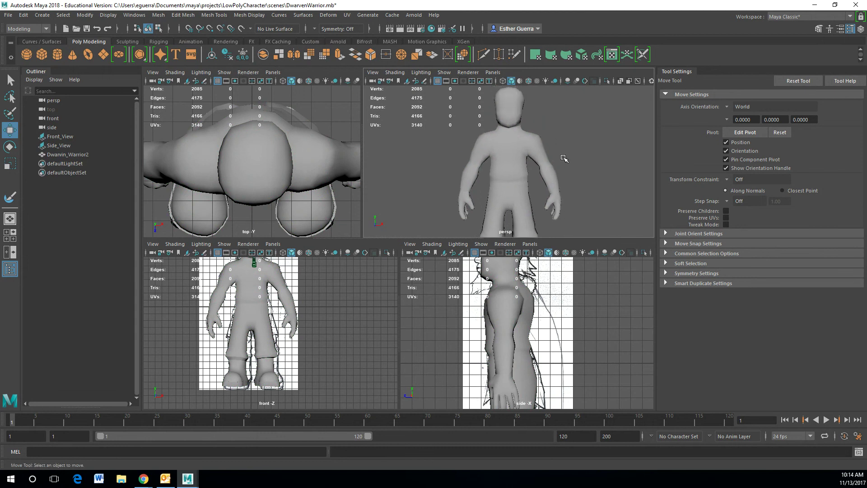